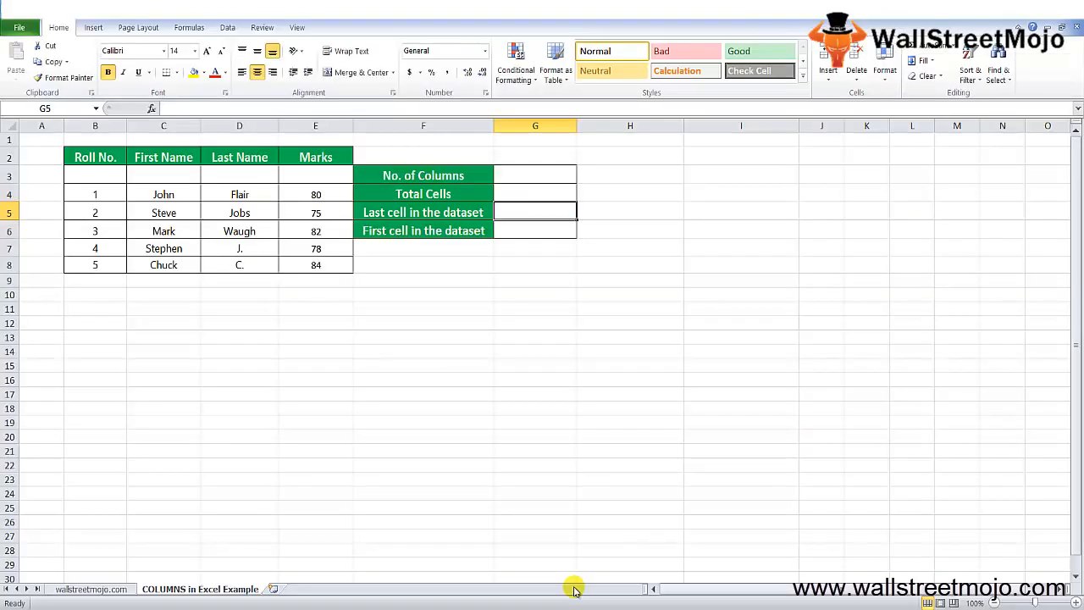
key(Return)
key(ctrl+Page_Up)
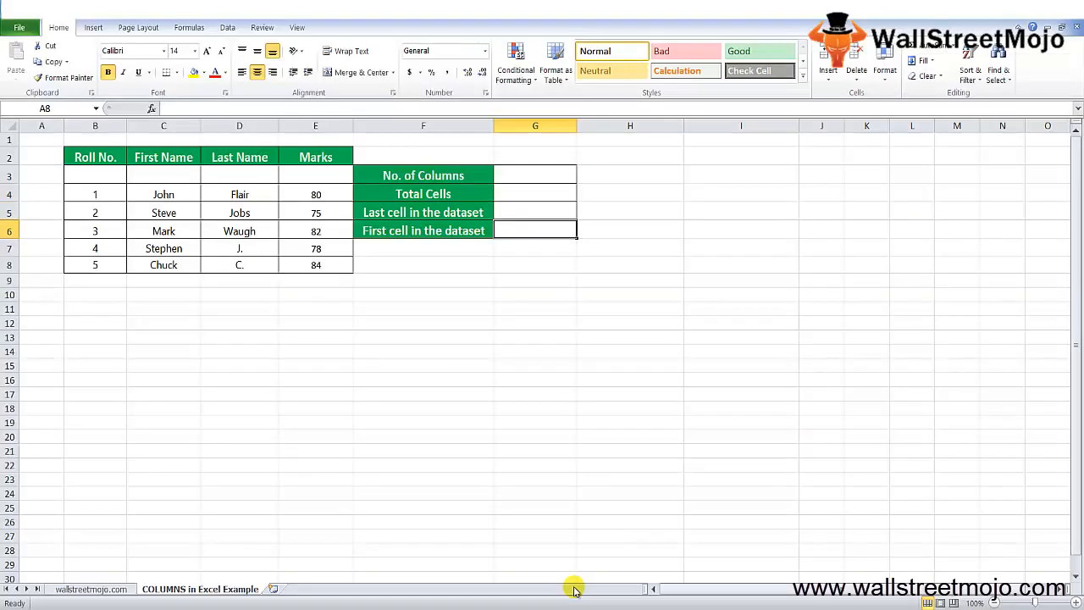
key(ctrl+Page_Down)
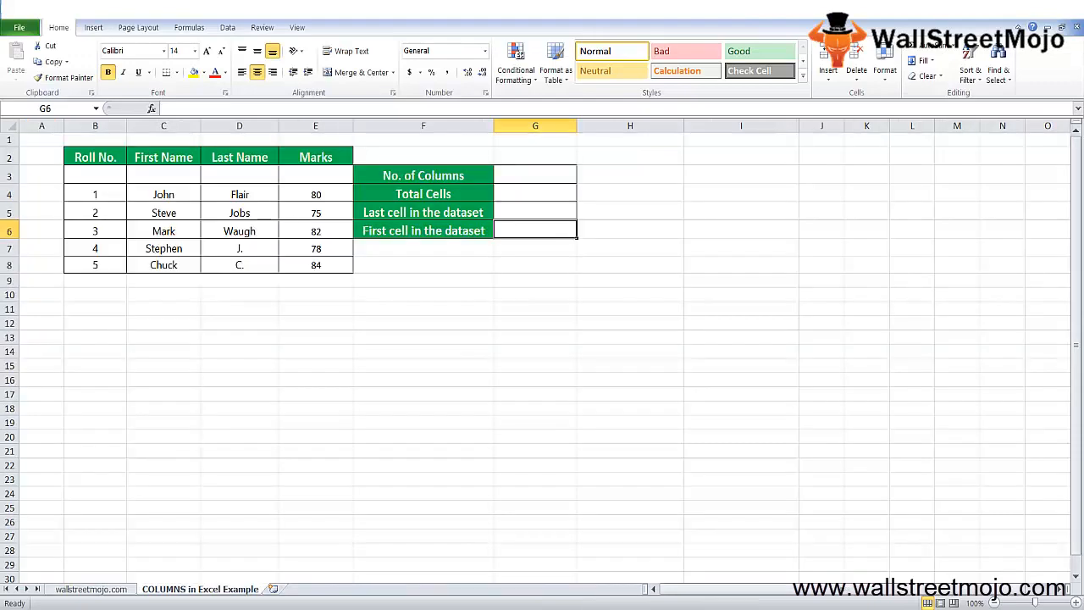
Step: Insert a new worksheet and enter "Look up" in cell B2
click(273, 589)
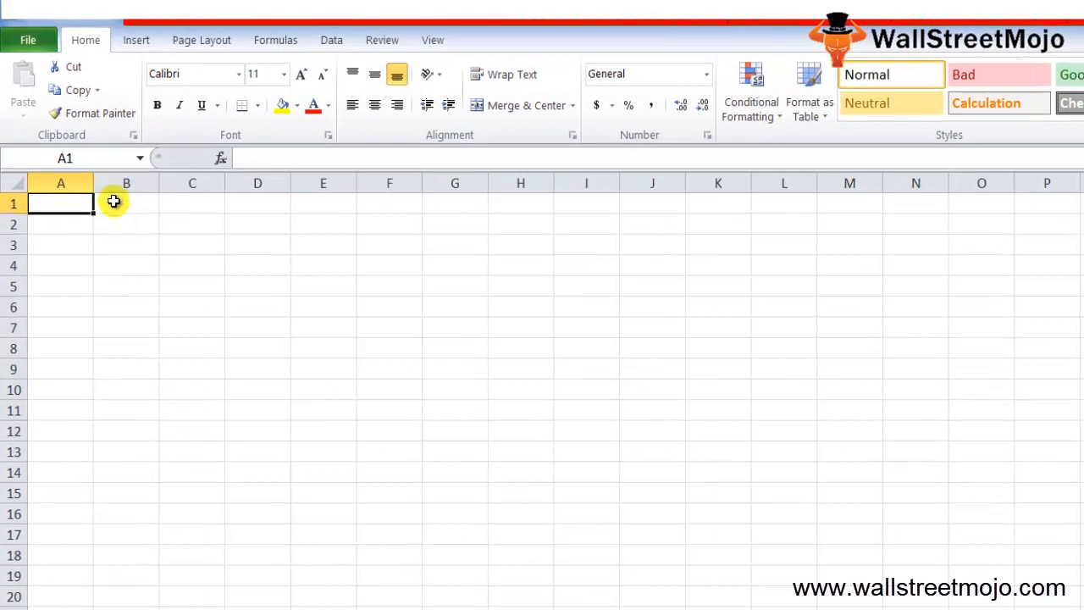
click(108, 222)
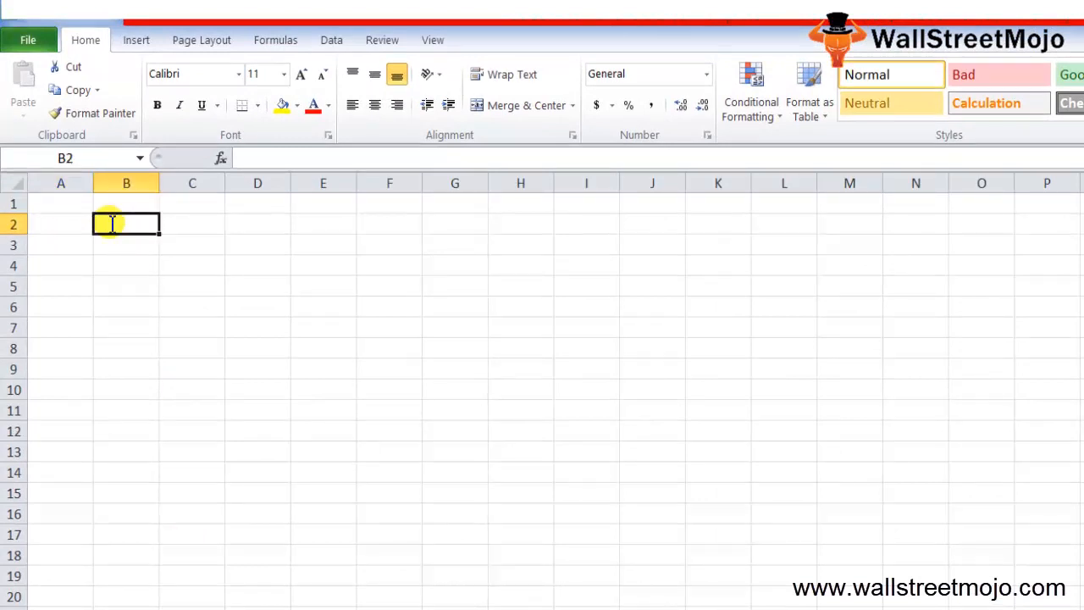
text(Look up)
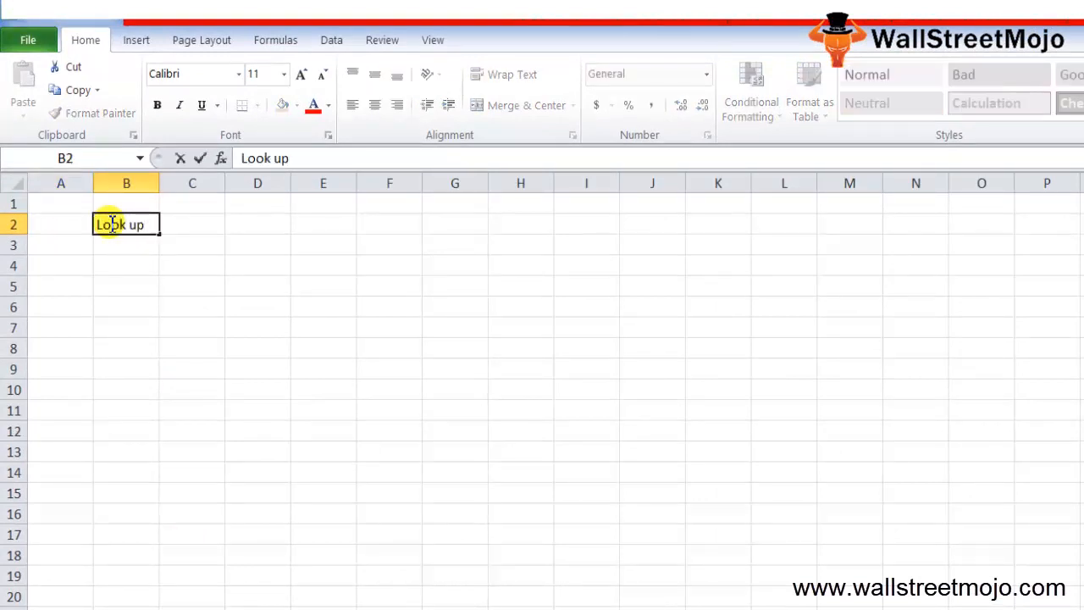
key(Return)
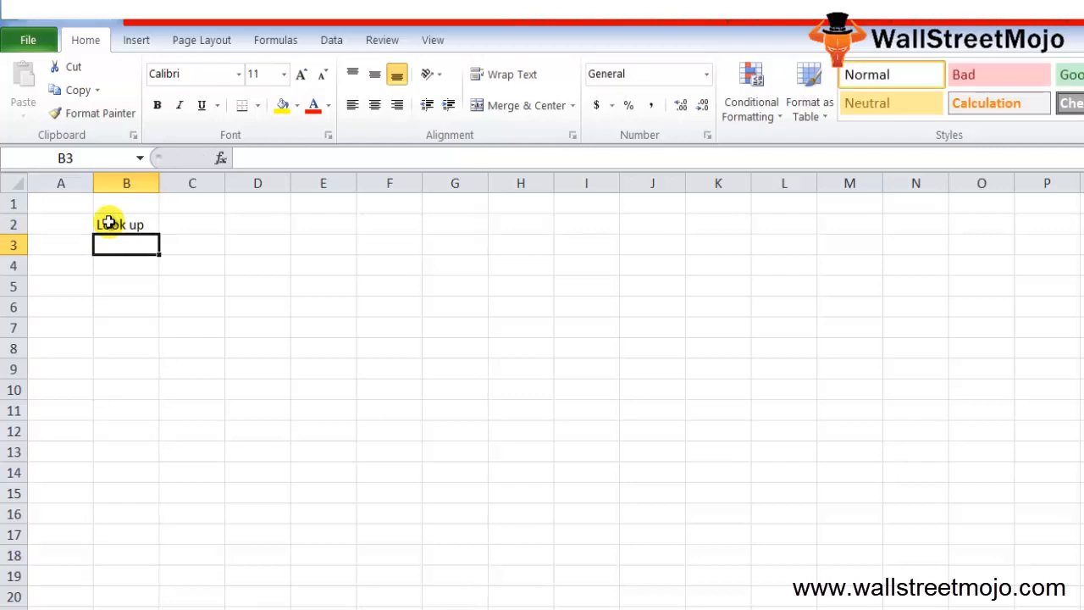
Step: Enter "Total number of colums" in cell B4 and "I array" in cell B5
key(Down)
text(Total num)
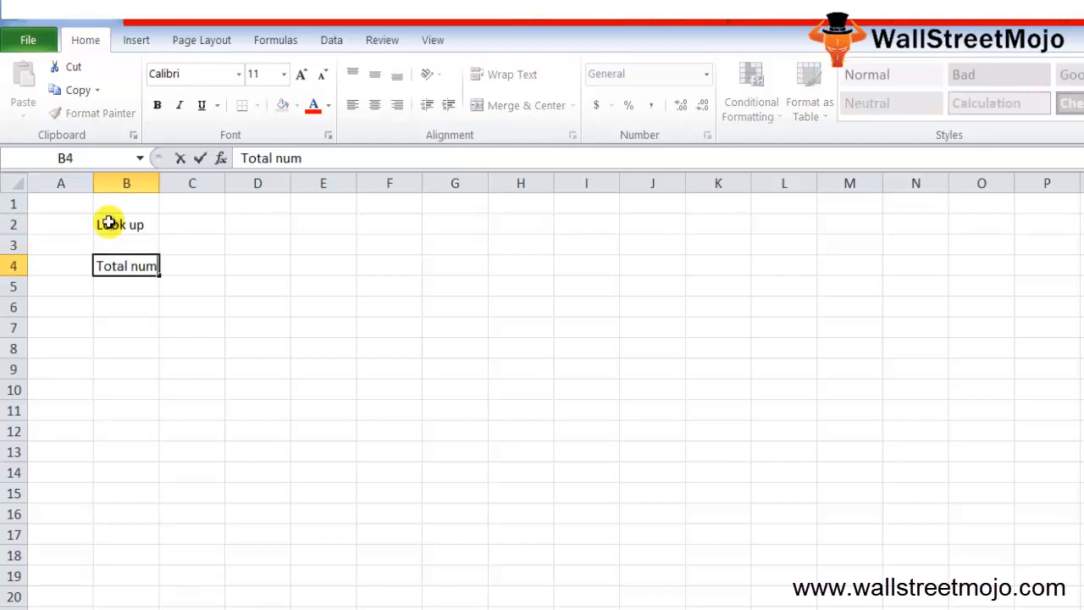
text(ber of colums)
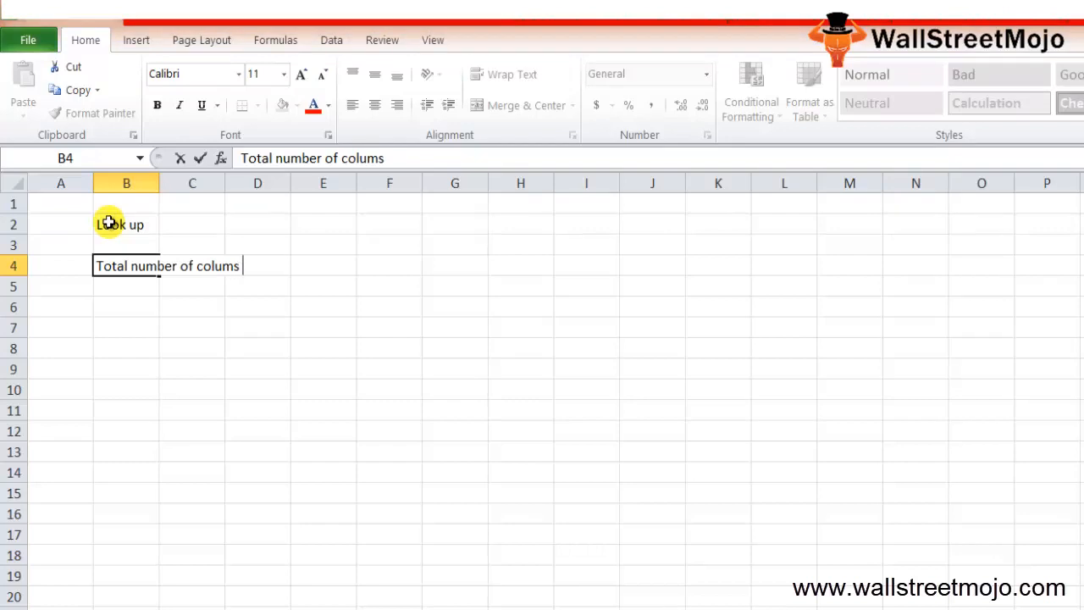
key(Return)
text(I array)
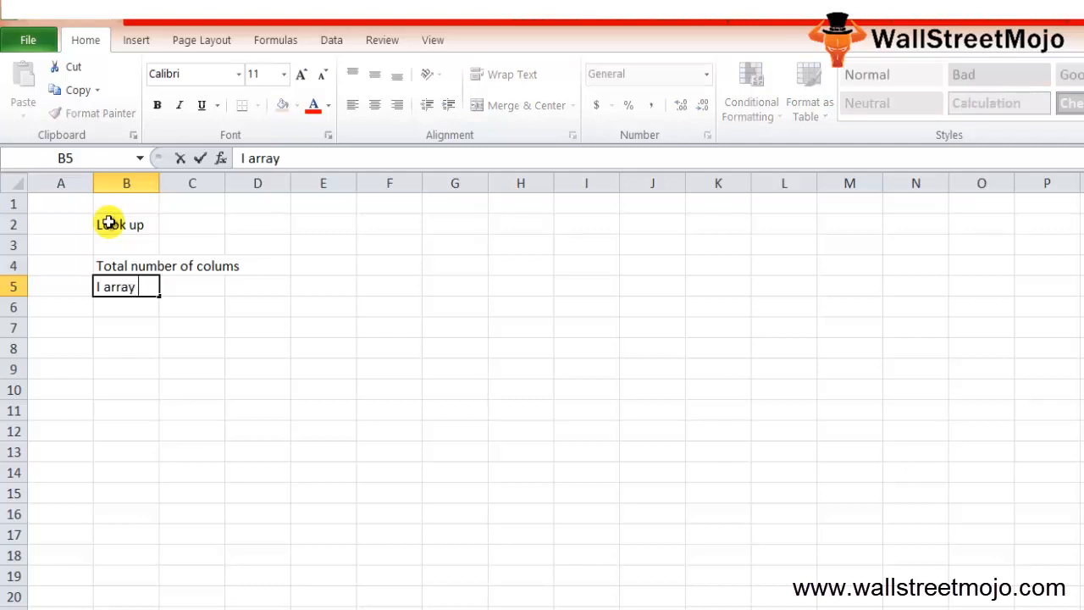
key(Return)
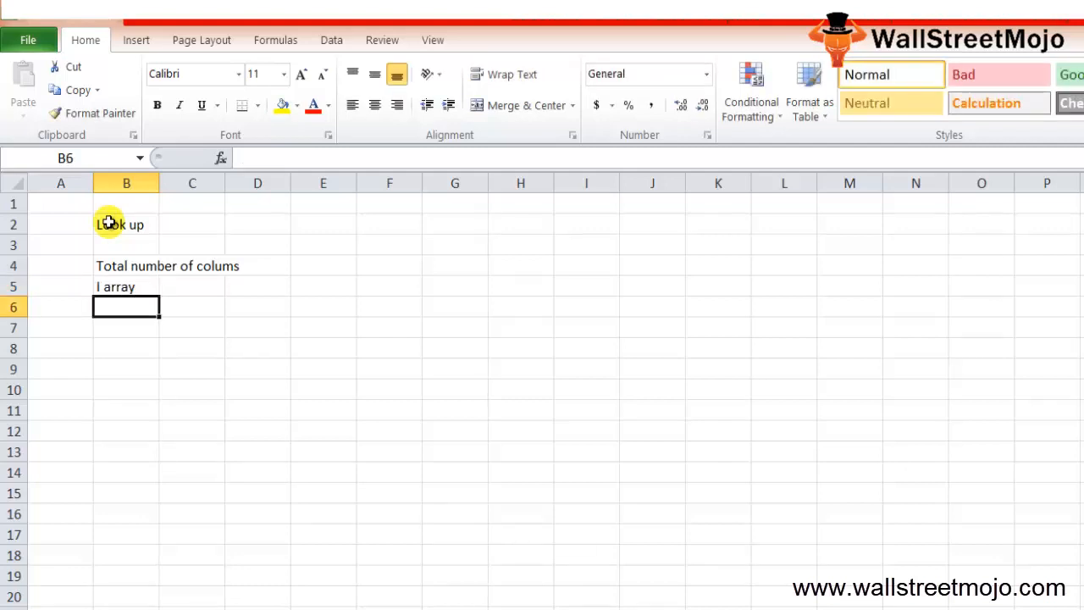
key(Return)
text(=)
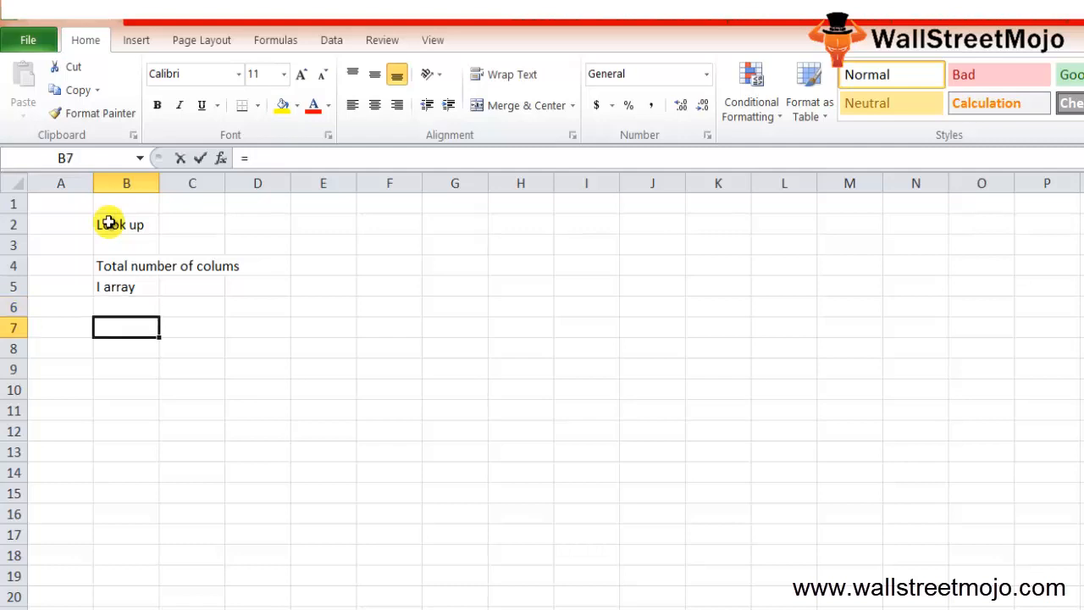
text(colu)
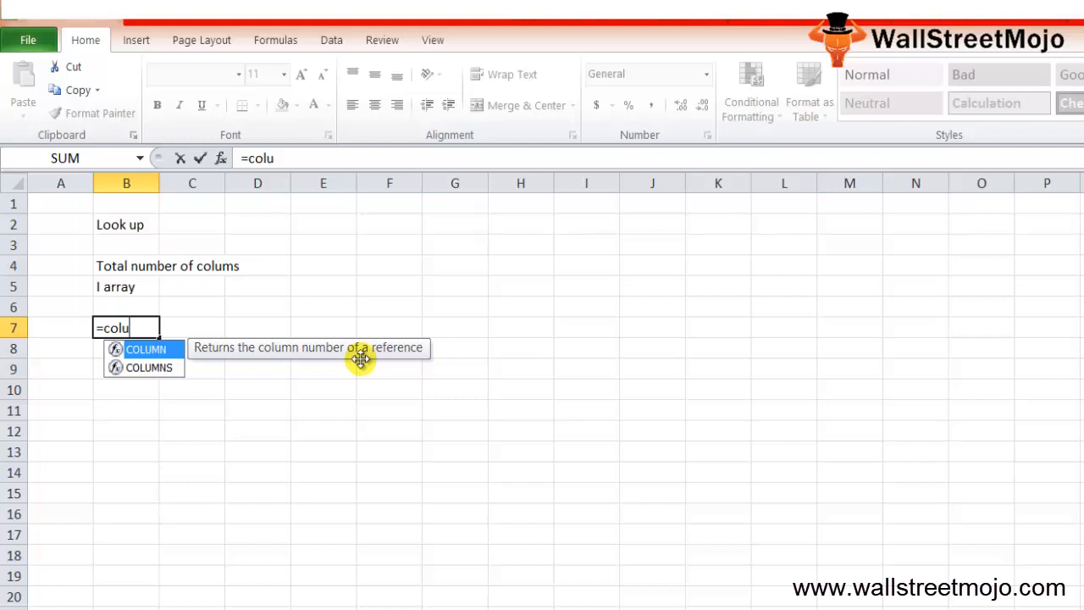
key(Tab)
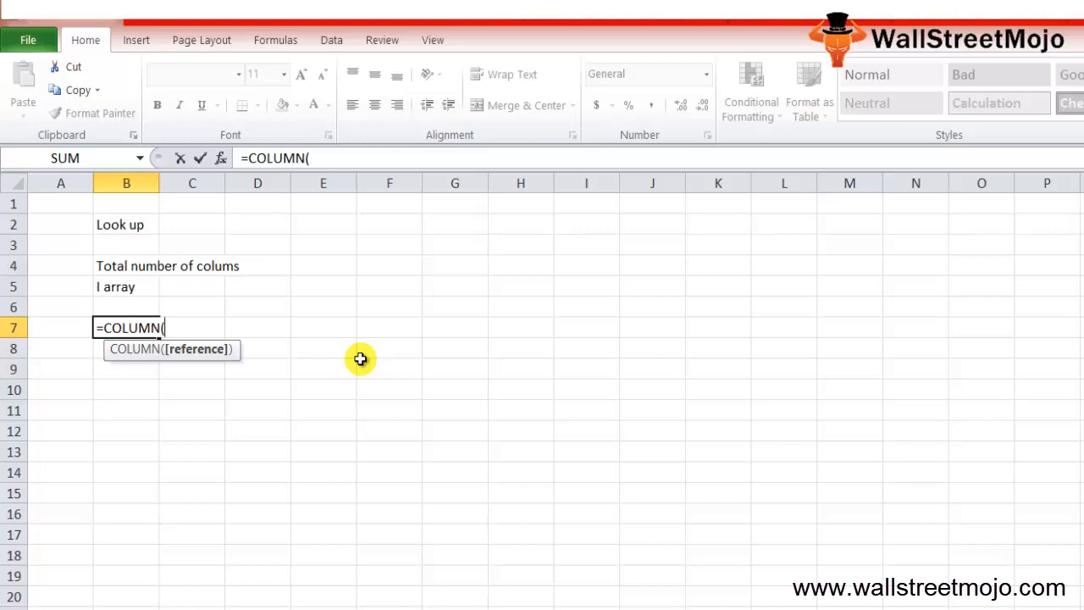
key(Down)
key(Down)
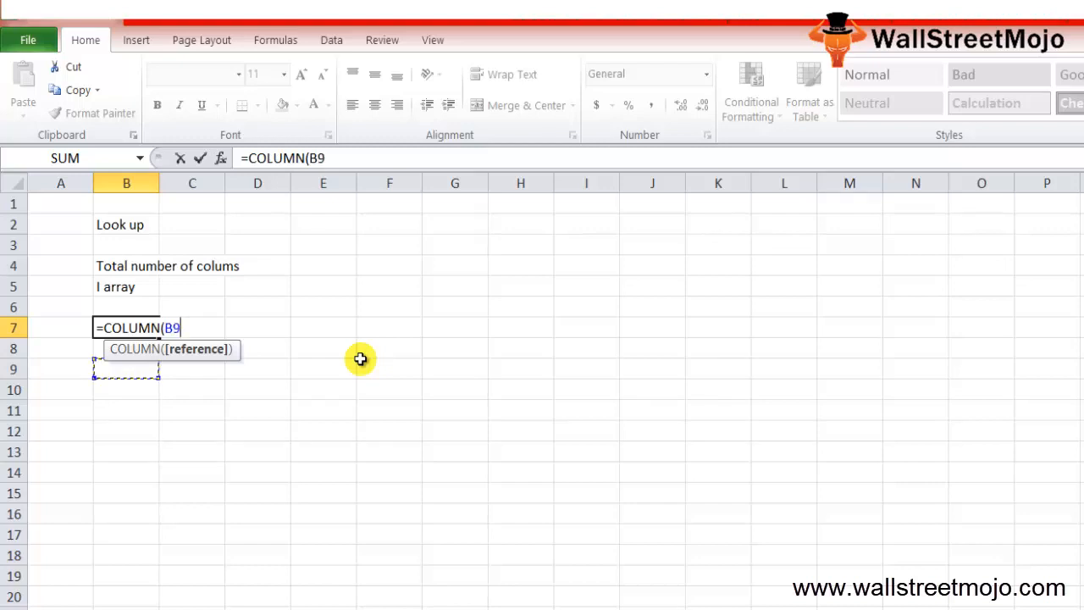
key(Escape)
Step: Enter "Array" in cell B9 and "Positive Numeric value" in cell B11
key(Down)
key(Down)
text(Array)
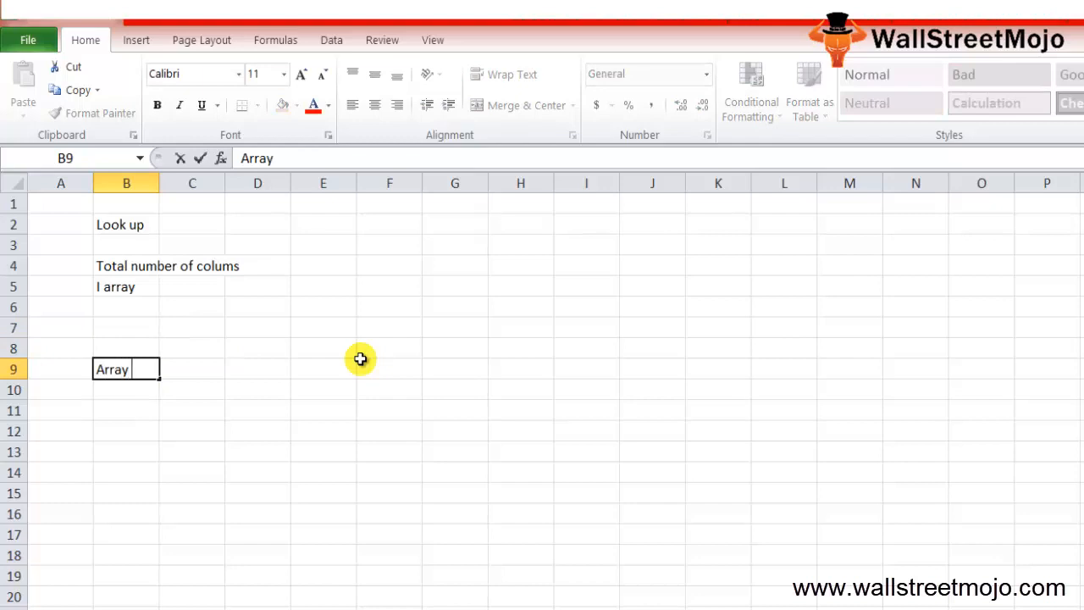
key(Return)
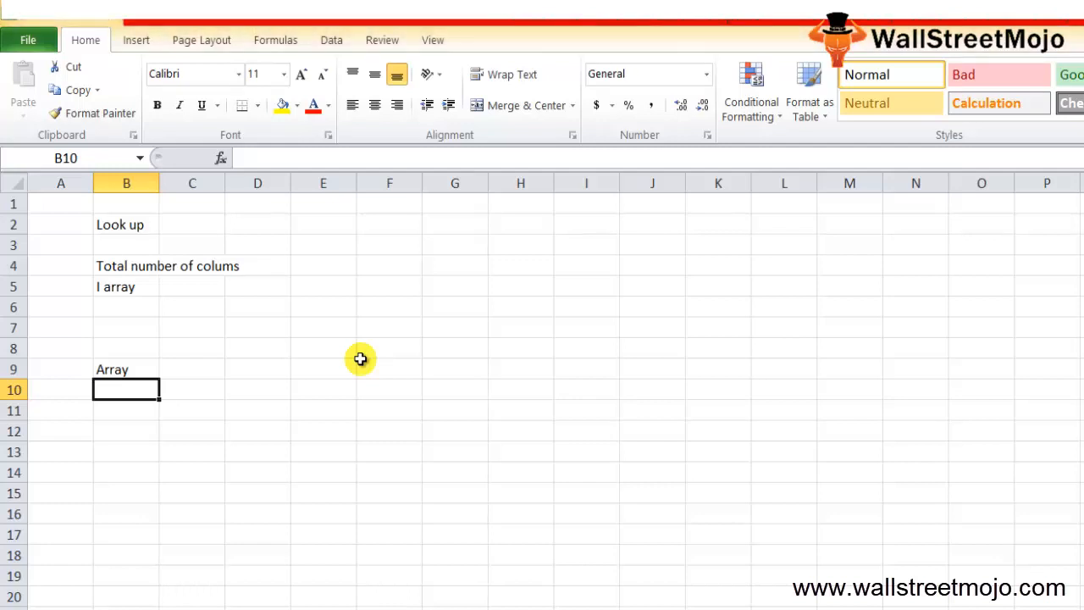
key(Down)
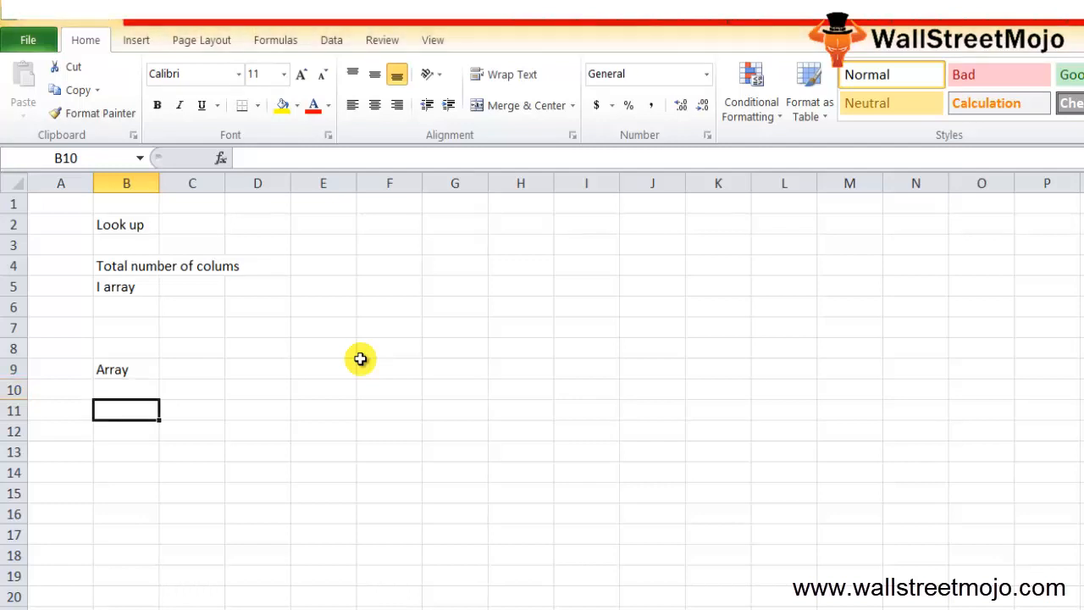
text(Positi)
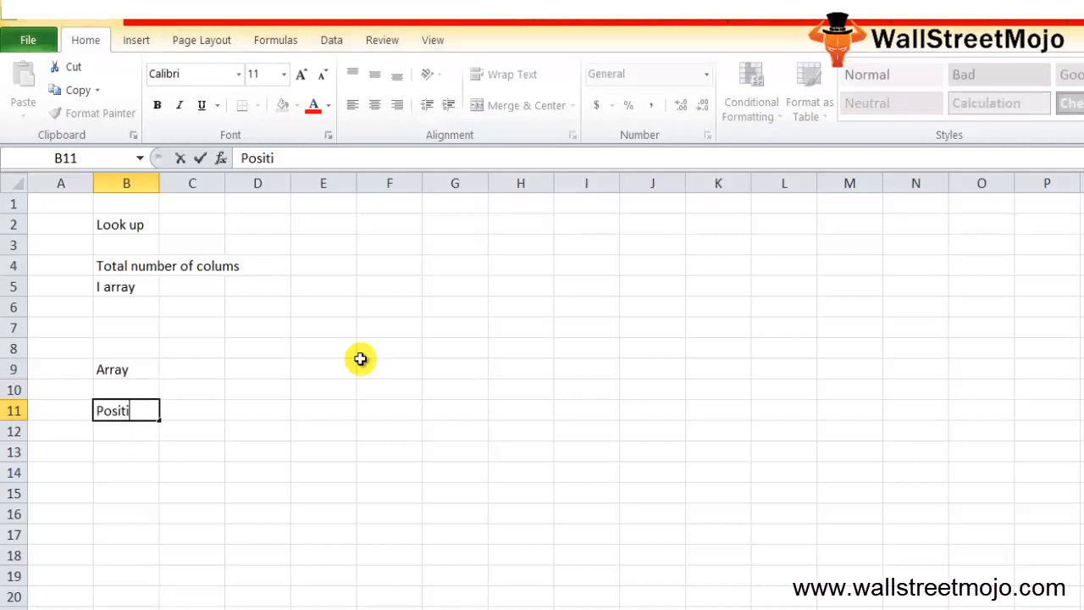
text(ve Numeric value)
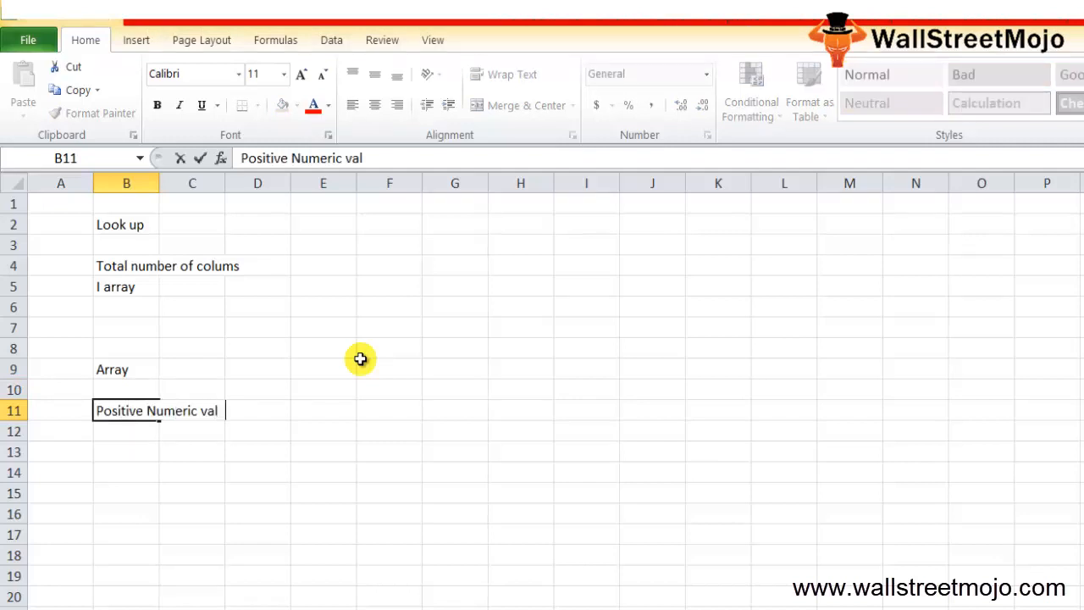
key(Return)
Step: Enter the heading "How to use colums function in excel ?" in cell B14
key(Down)
key(Down)
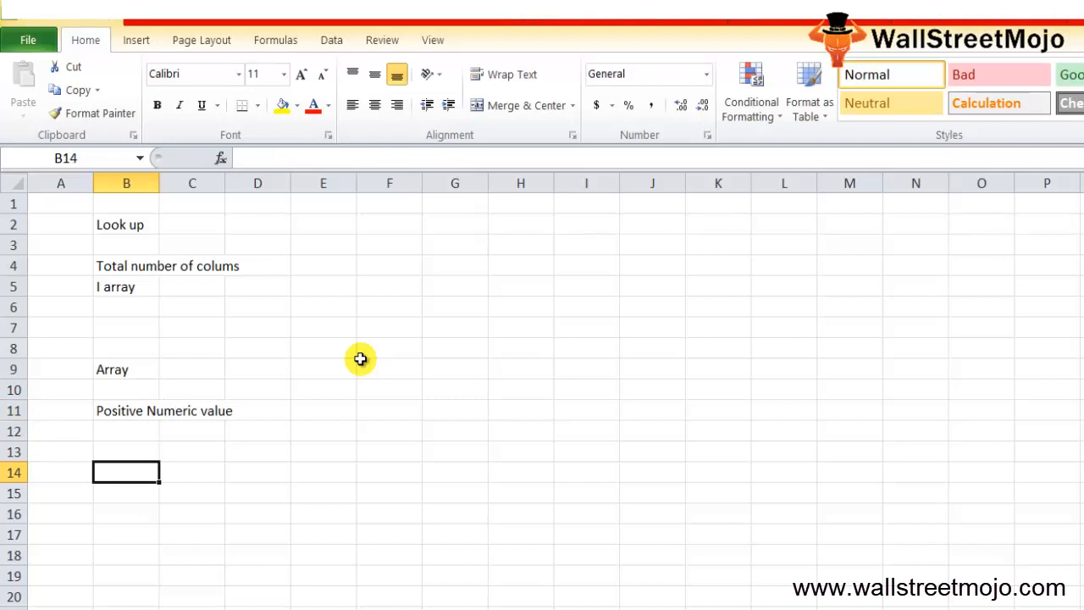
text(How to use co)
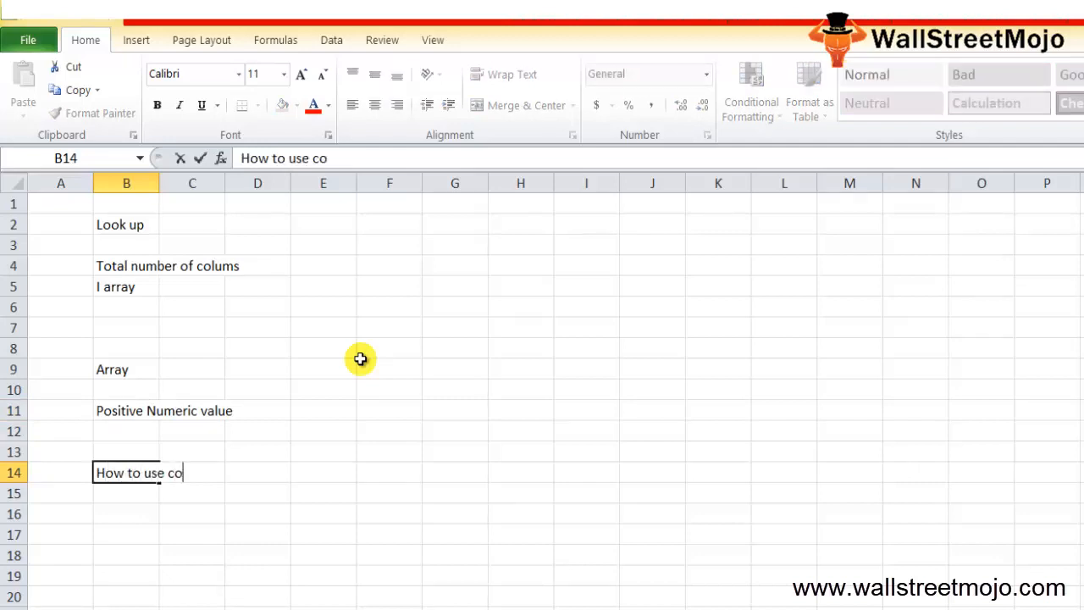
text(lums fun)
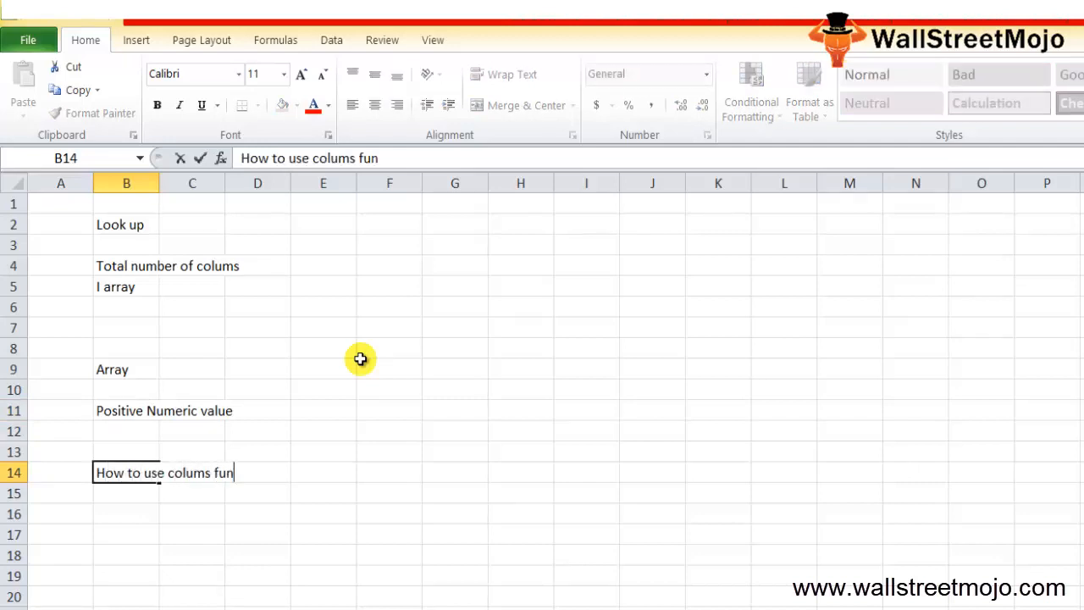
text(ction in excel ?)
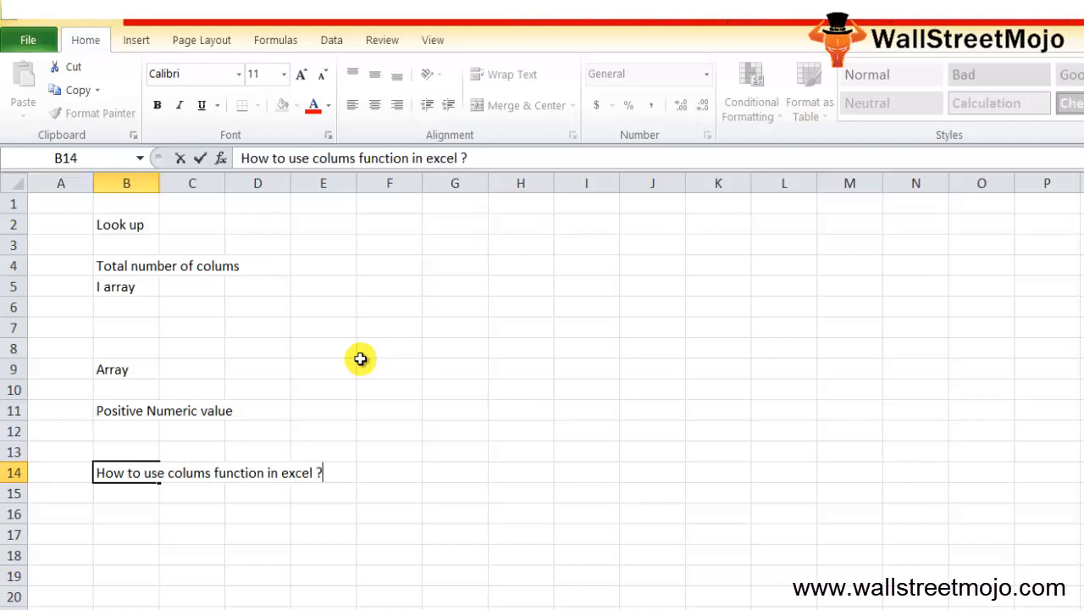
key(Return)
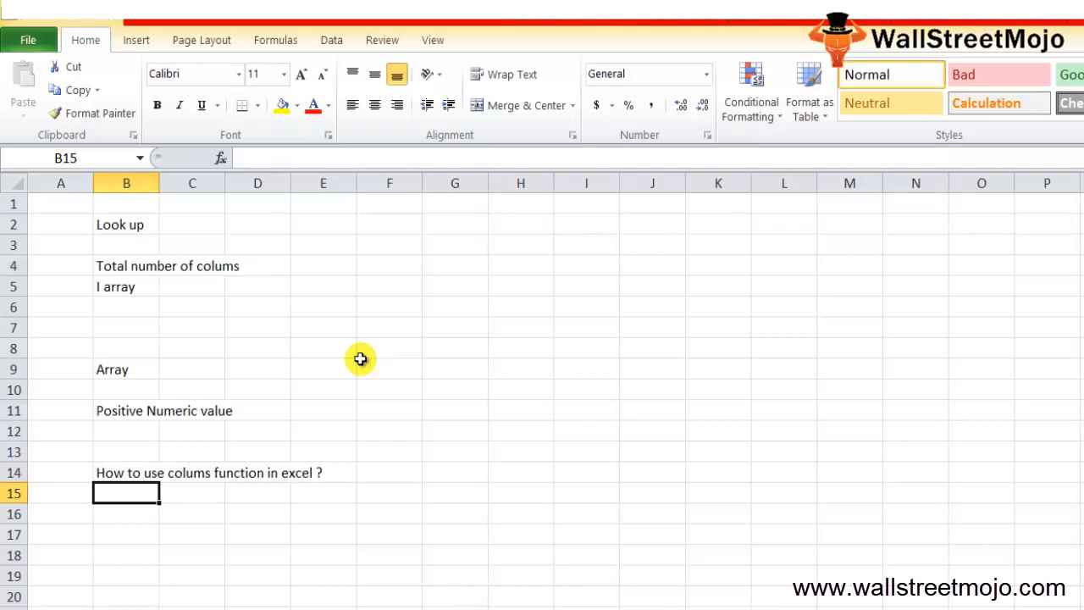
key(Down)
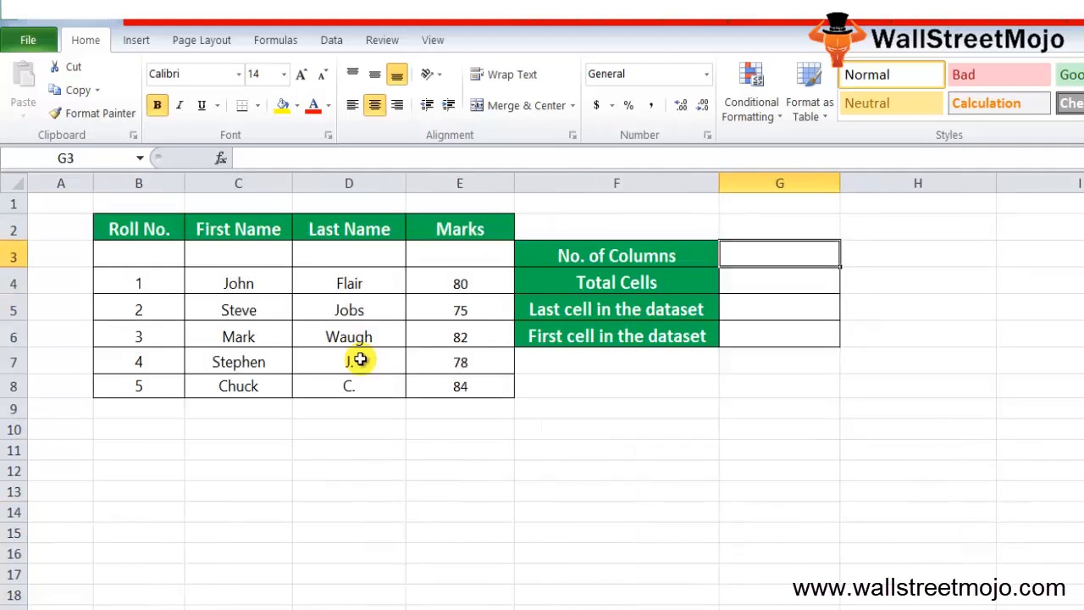
Step: Examine the student table's Roll No., First Name, Last Name and Marks columns on the COLUMNS example sheet, ending with the marks in E4:E8
key(Left)
key(Left)
key(Left)
key(Left)
key(Left)
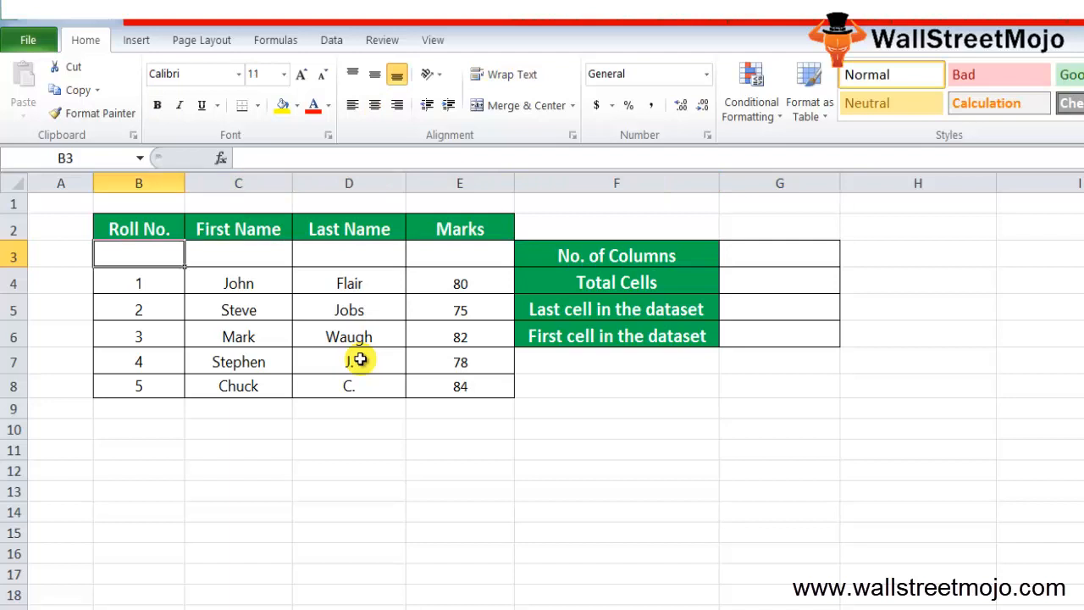
key(Down)
key(Down)
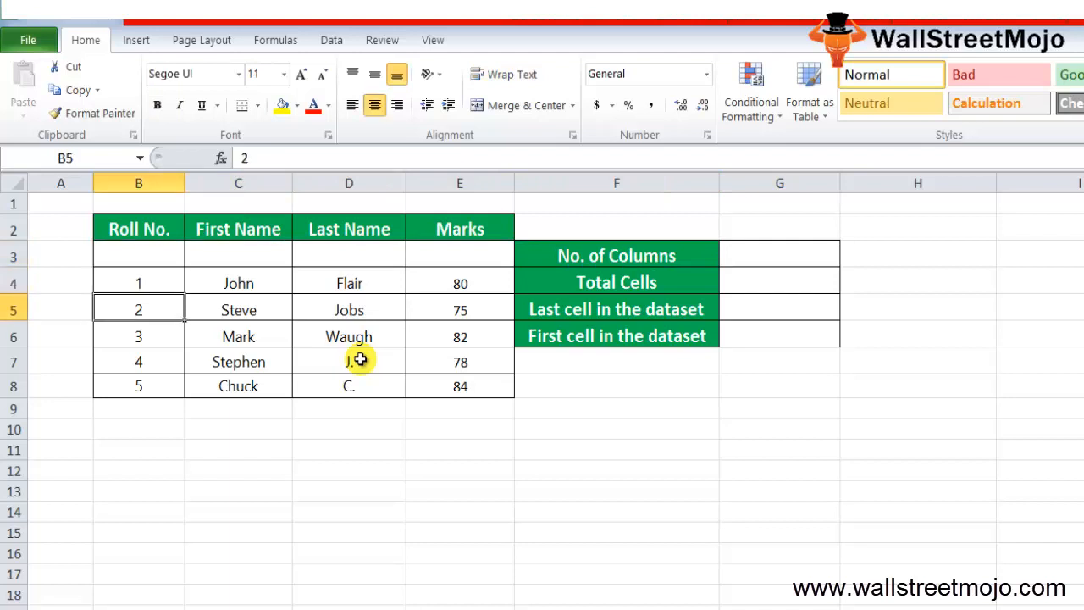
key(Down)
key(Down)
key(Up)
key(Up)
key(Up)
key(Up)
key(Right)
key(Right)
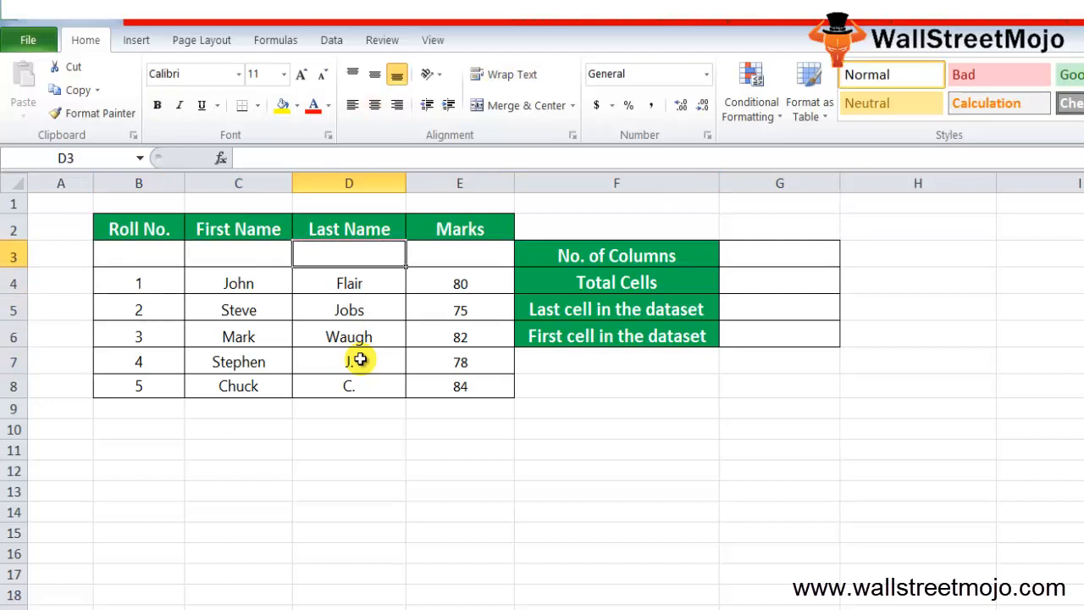
key(Right)
key(Down)
key(shift+Down)
key(shift+Down)
key(shift+Down)
key(shift+Down)
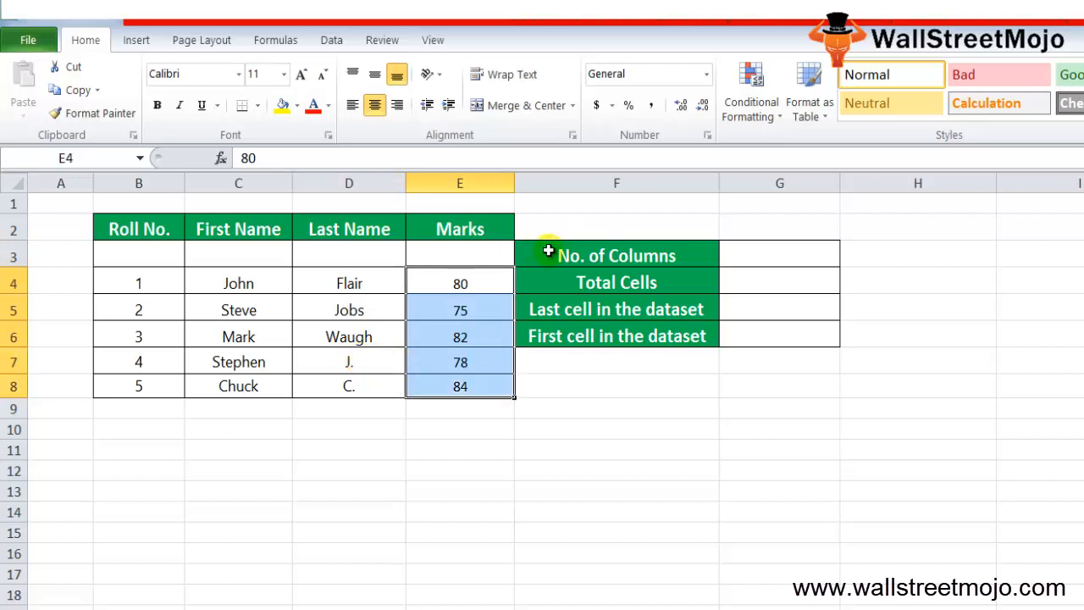
Step: Examine the result cells G3:G6 and their labels for number of columns, total cells, last cell and first cell in the dataset
click(721, 258)
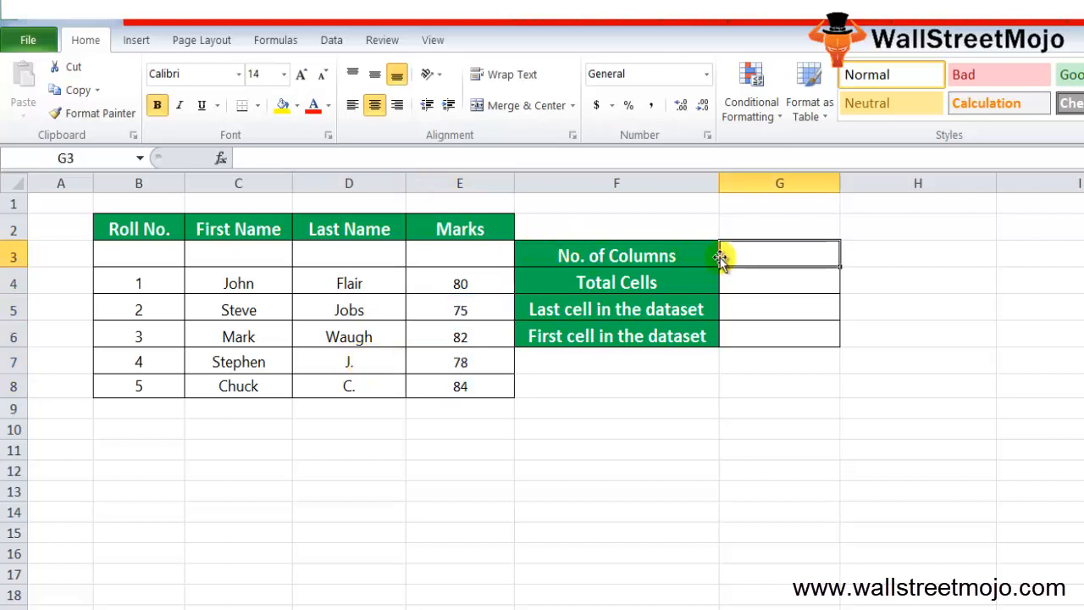
key(shift+Down)
key(shift+Down)
key(Down)
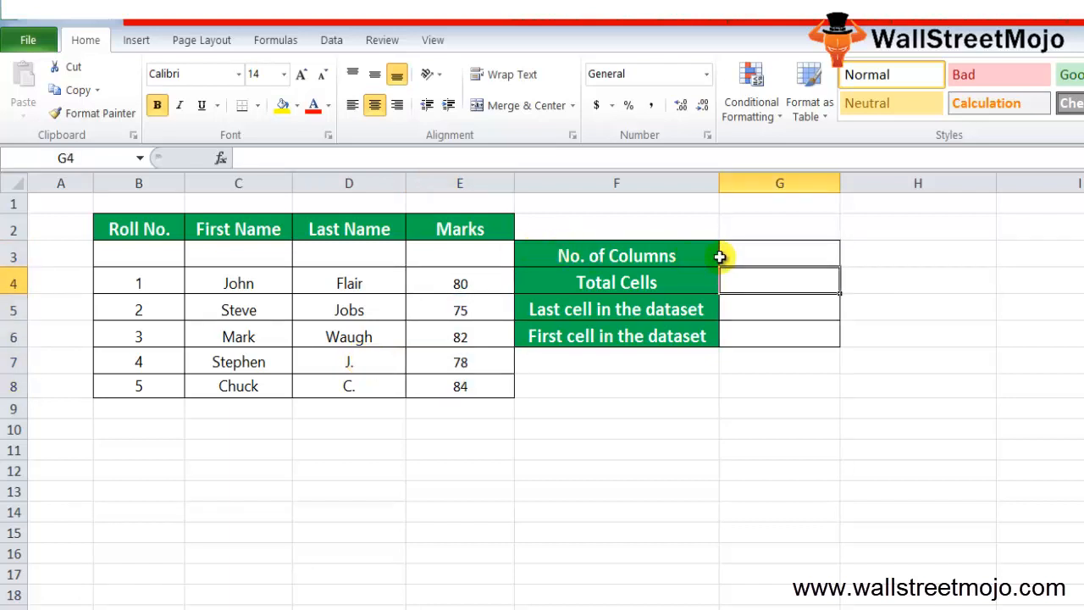
key(shift+Down)
key(Down)
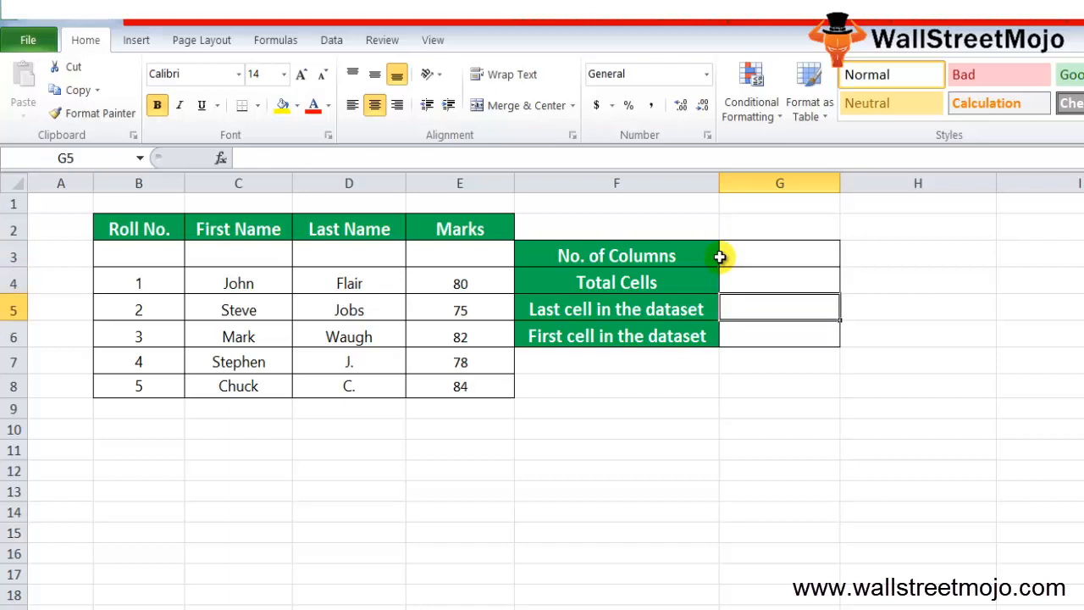
key(shift+Down)
key(Down)
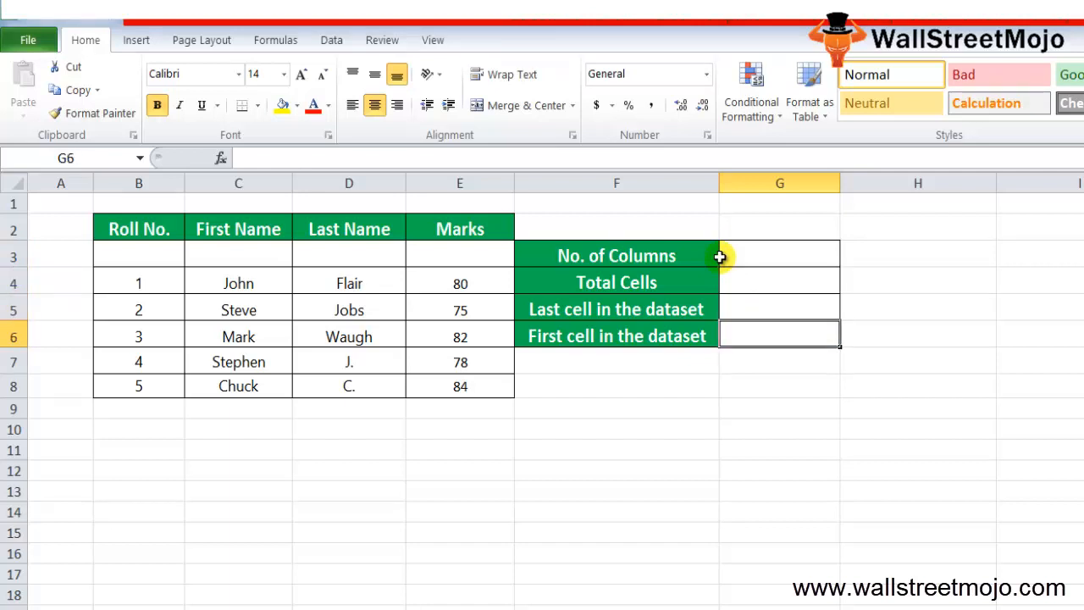
key(Left)
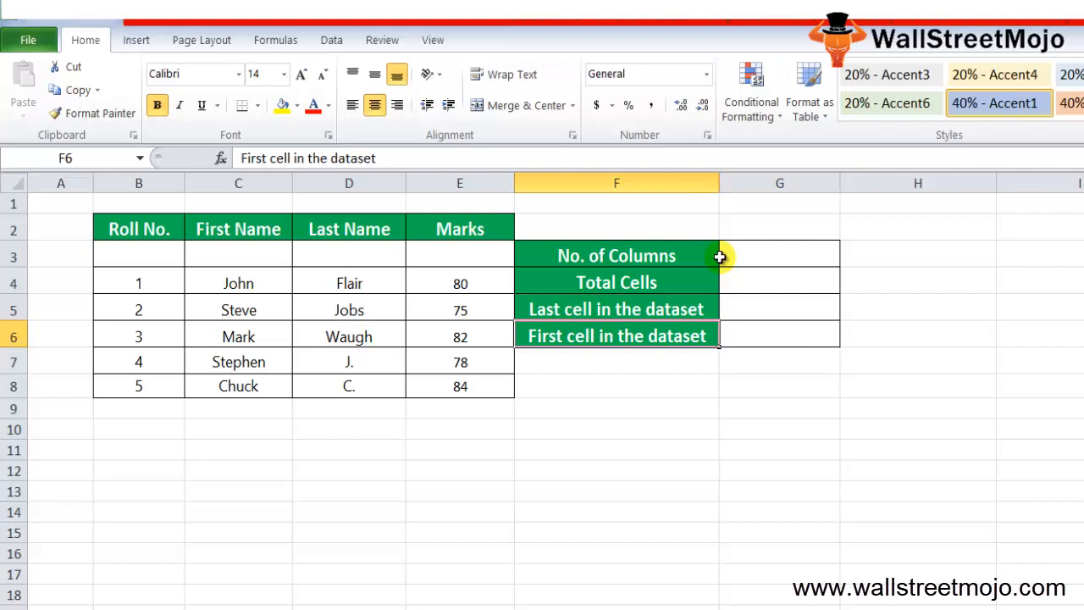
key(Up)
key(Up)
key(Up)
key(Up)
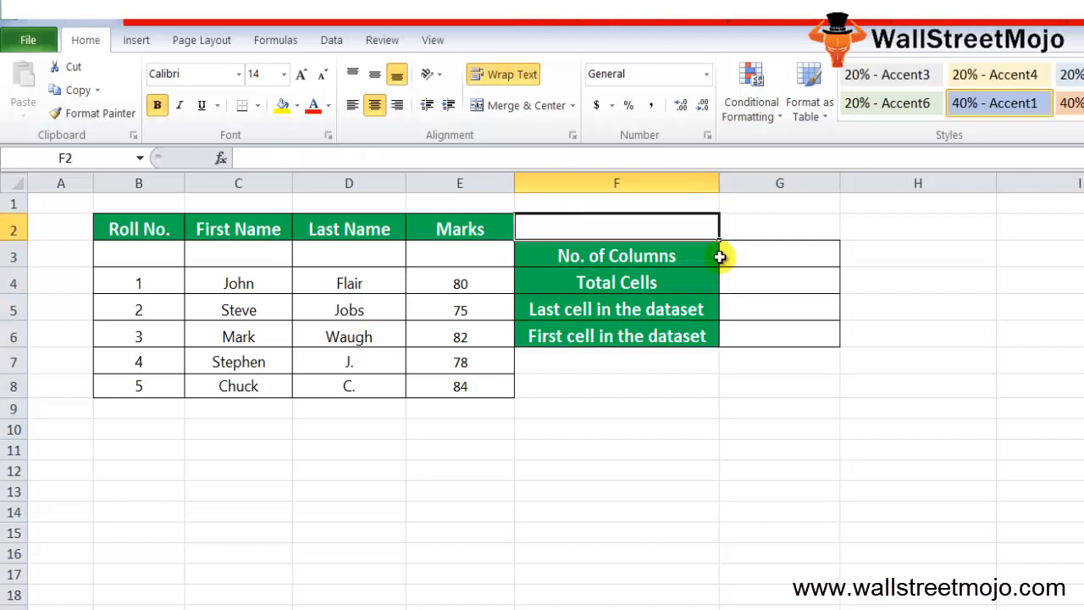
Step: Examine the blank row 3 cells between the student table and the No. of Columns result cell G3
click(722, 257)
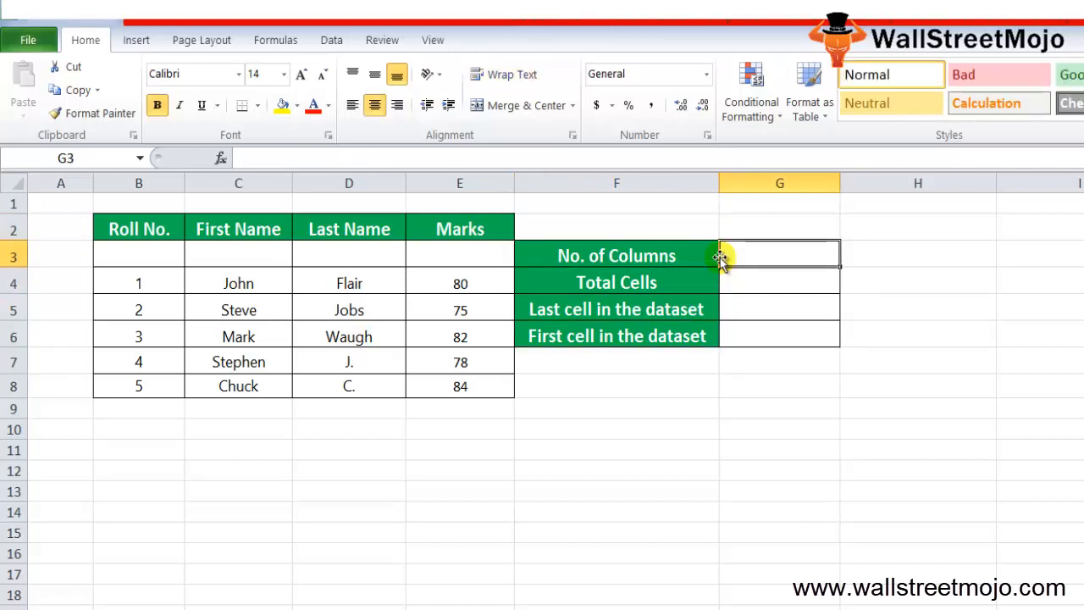
key(Left)
key(Left)
key(Left)
key(Left)
key(Right)
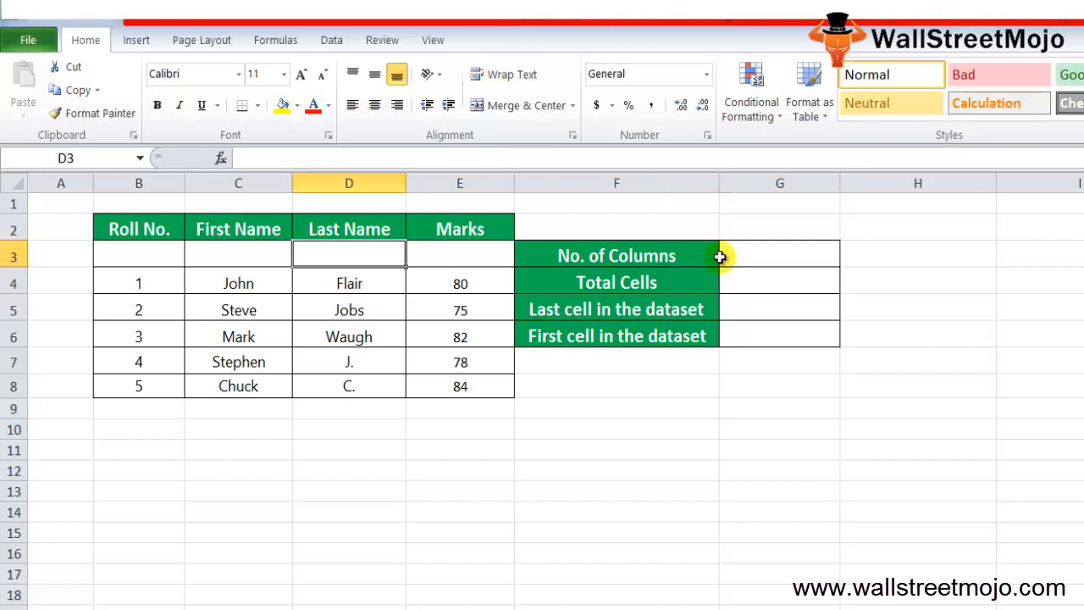
key(Right)
key(Right)
key(Right)
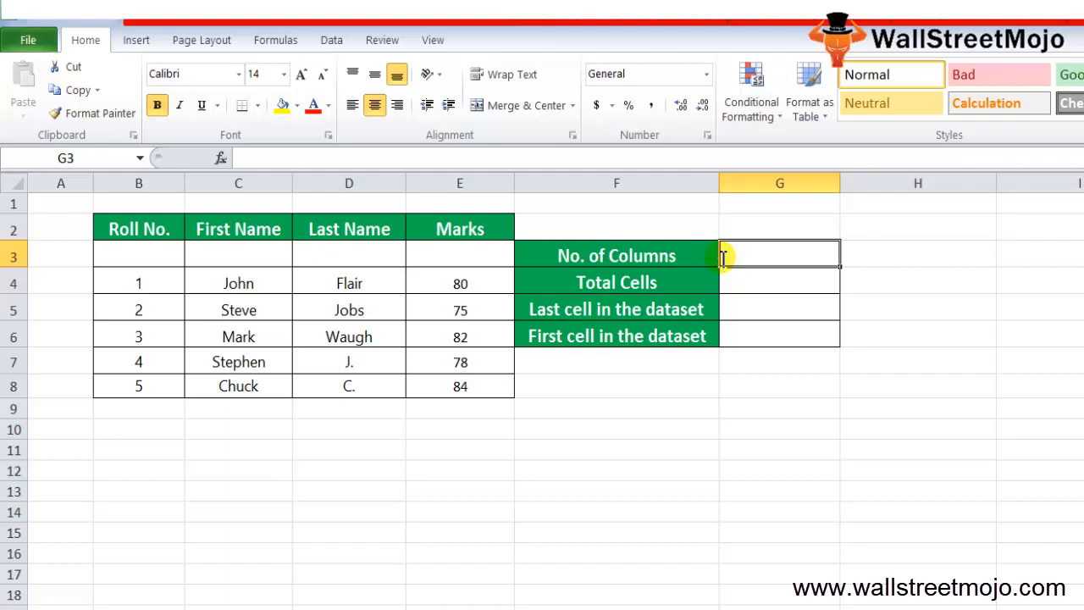
Step: Start a COLUMN formula in cell G3 with its reference beginning at B4
text(=co)
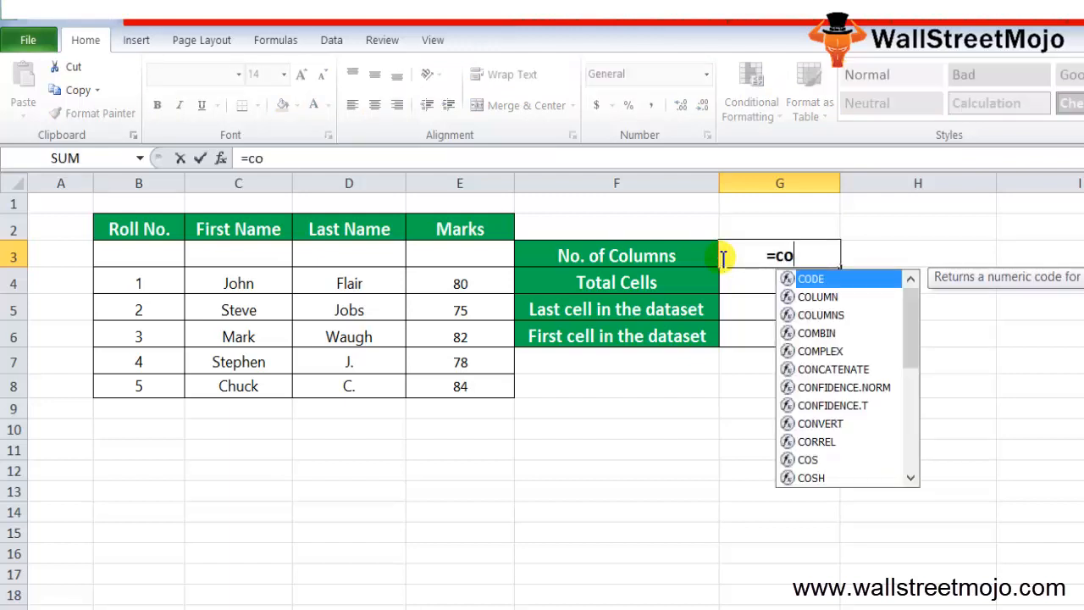
text(lu)
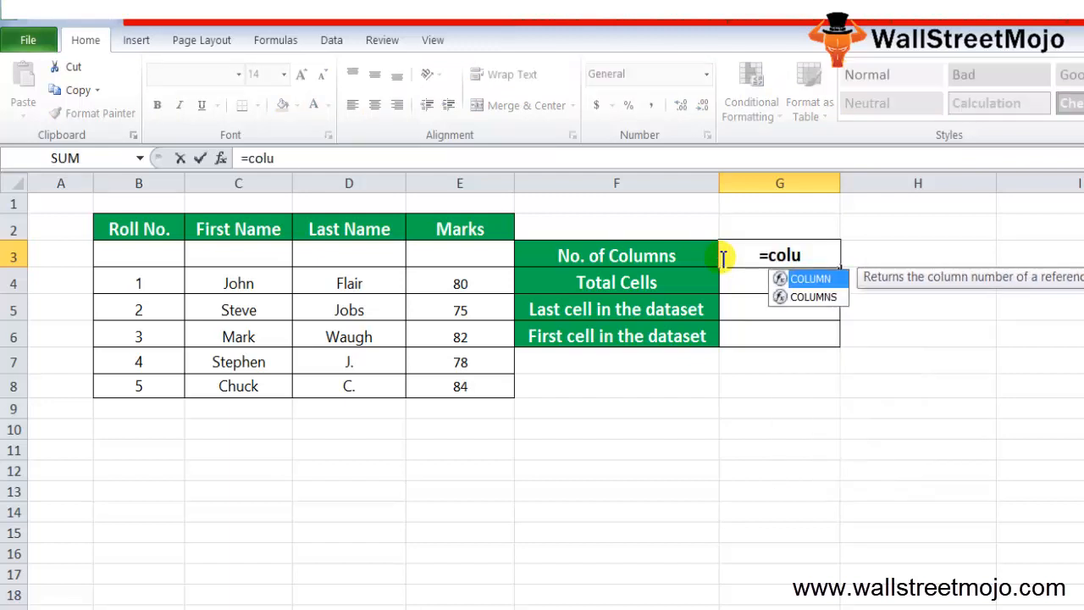
key(Tab)
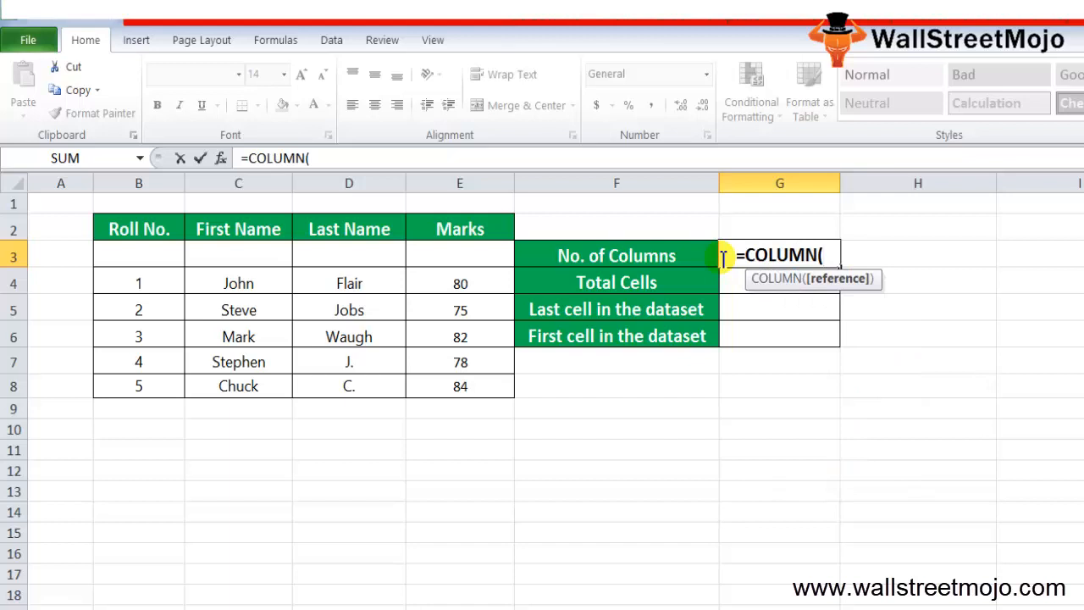
key(Left)
key(Left)
key(Left)
key(Left)
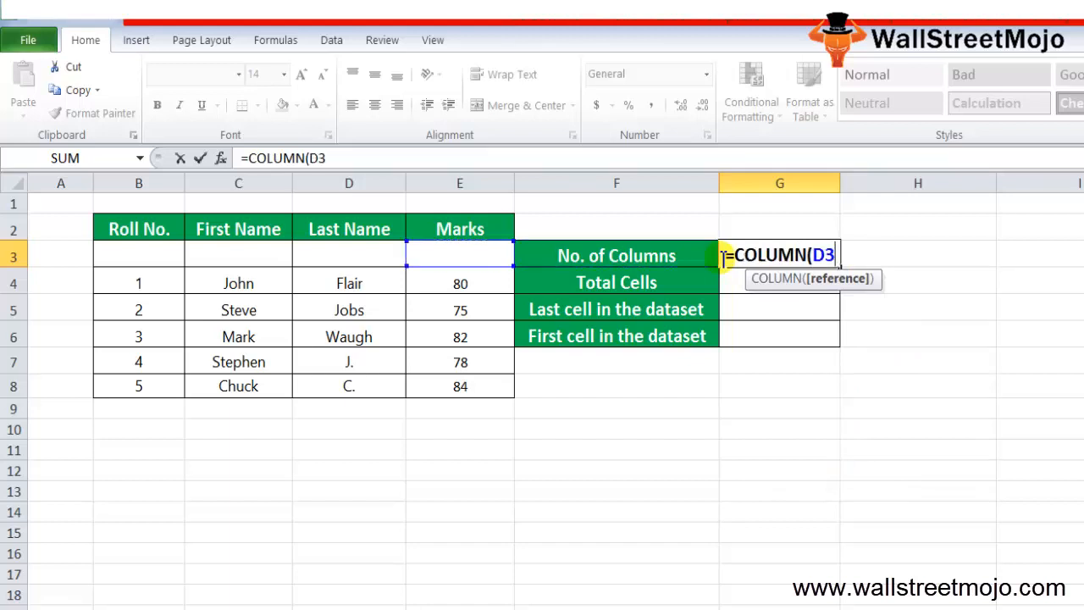
key(Left)
key(Down)
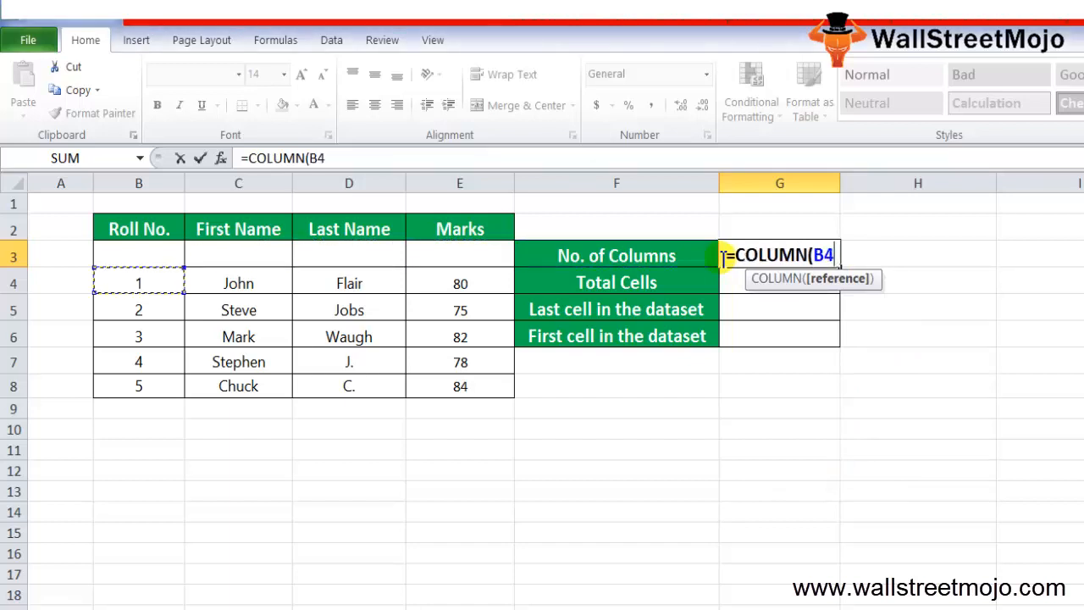
Step: Extend the reference to B4:D4 and complete the formula =COLUMN(B4:D4) in cell G3
key(shift+Down)
key(shift+Down)
key(shift+Down)
key(shift+Right)
key(shift+Right)
key(shift+Right)
key(shift+Left)
key(shift+Up)
key(shift+Up)
key(shift+Up)
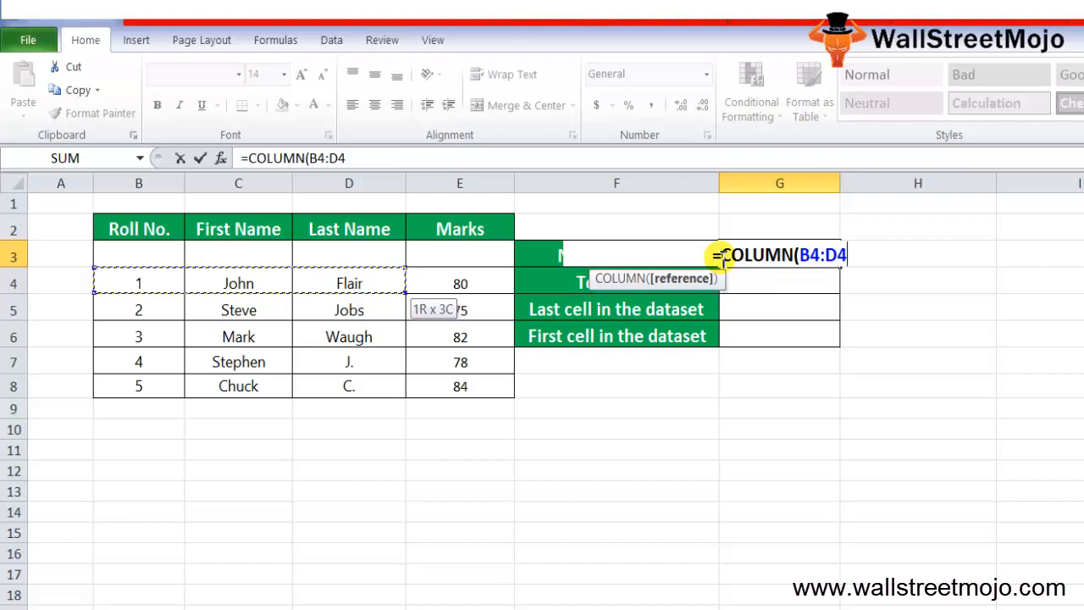
text())
key(Return)
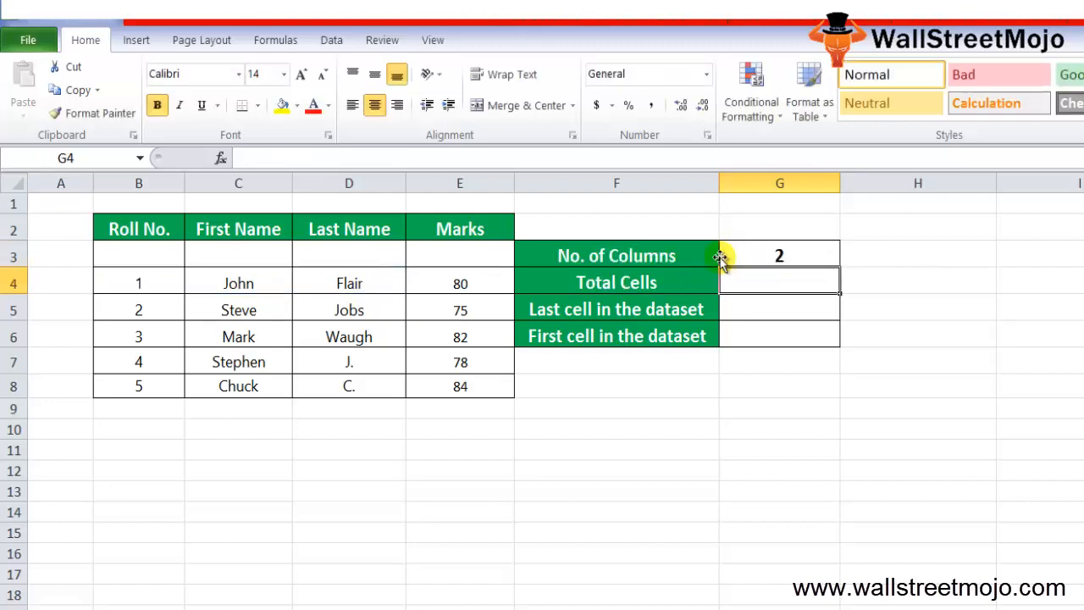
Step: Change the function in cell G3 to COLUMNS so the formula reads =COLUMNS(B4:D4)
key(Up)
key(F2)
key(Left)
key(Left)
key(Left)
key(Left)
key(Left)
key(Left)
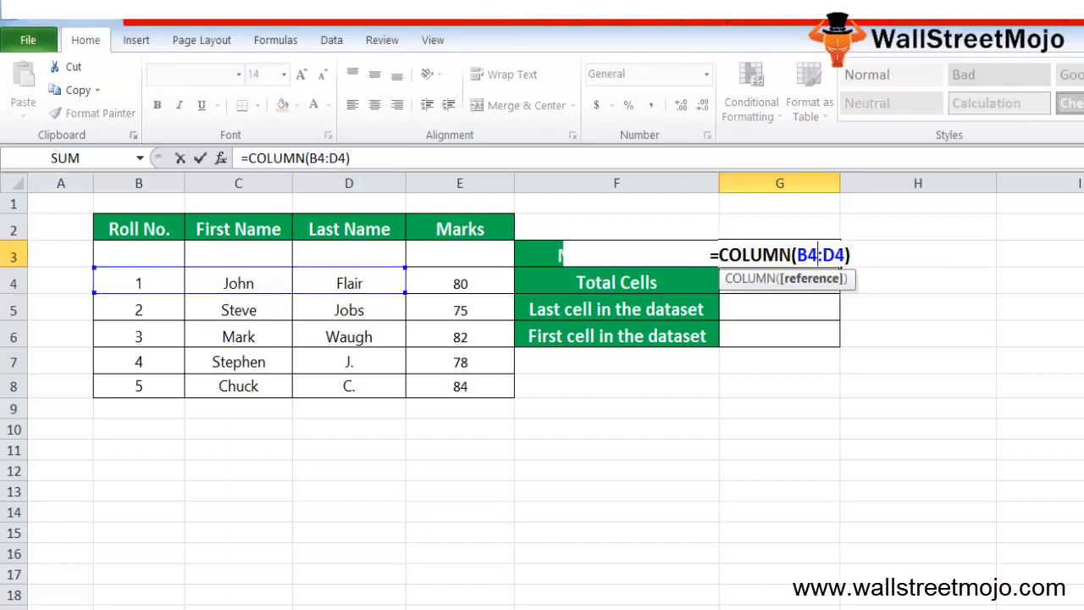
key(Left)
text(S)
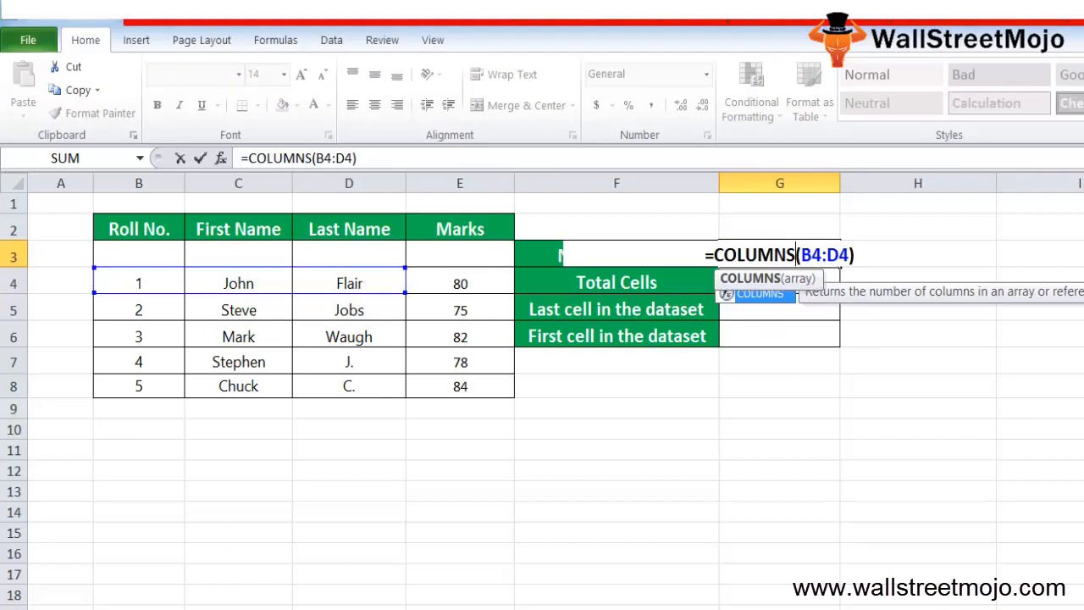
key(Return)
key(Up)
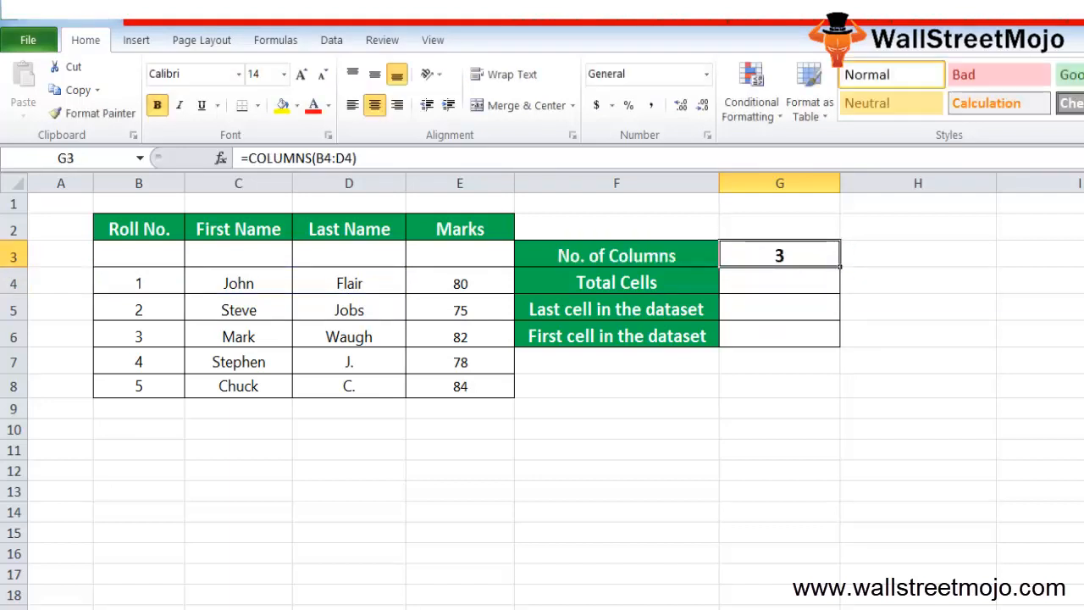
key(Down)
key(Down)
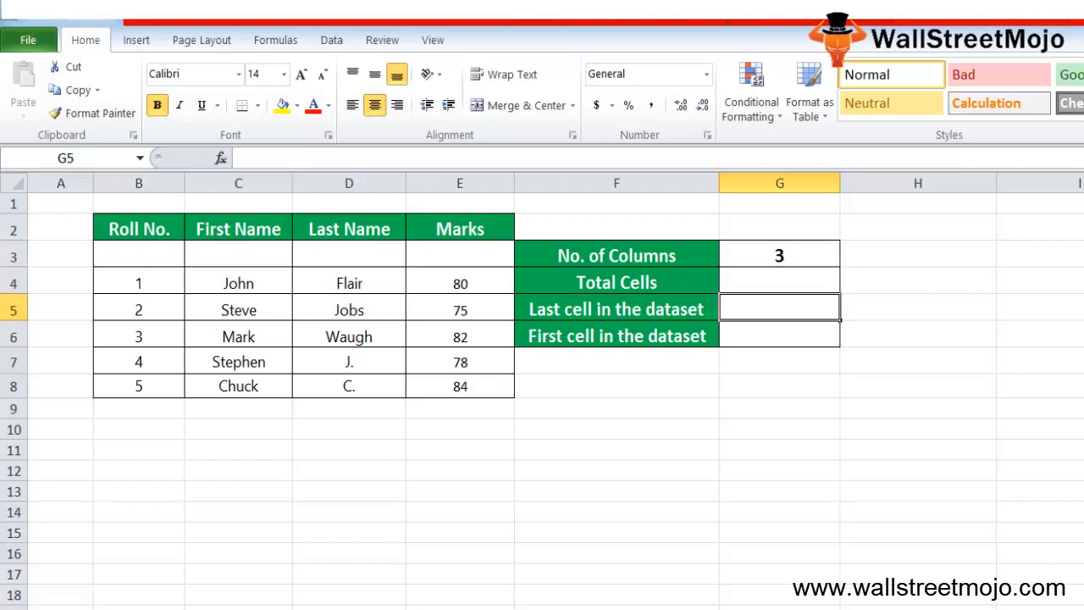
key(Up)
key(Up)
click(616, 282)
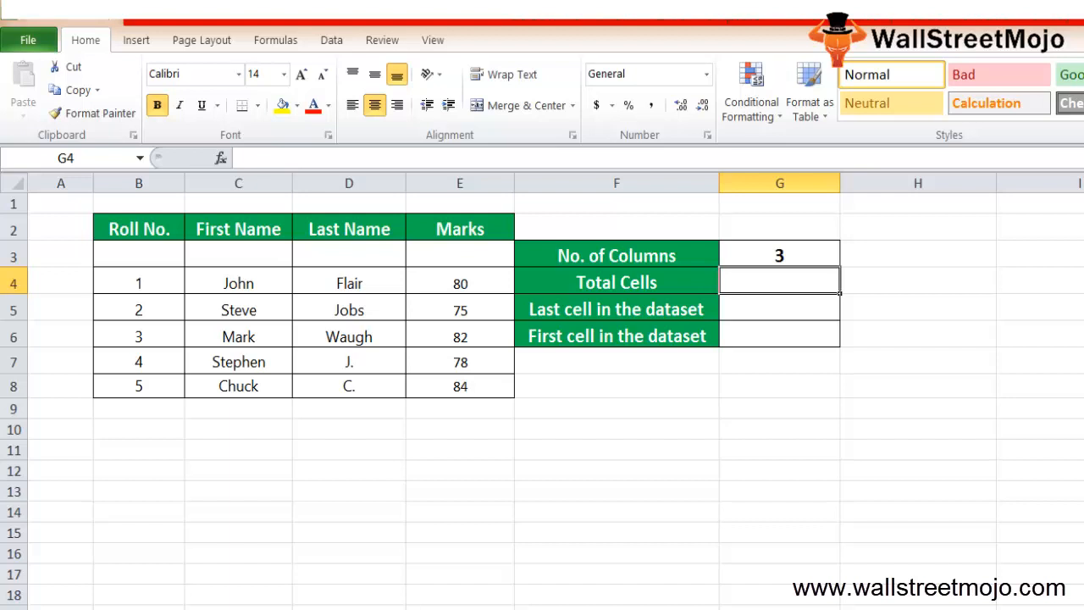
click(918, 282)
Step: Enter the formula =COLUMNS(data) in cell G4, using the student records in B4:E8 as the array
click(779, 282)
text(=)
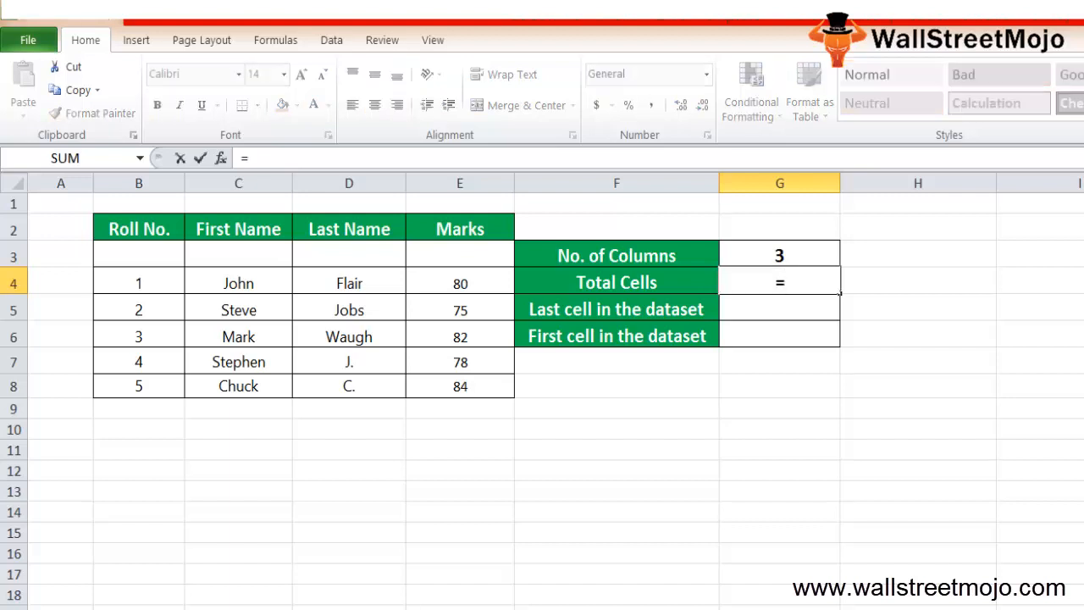
text(colum)
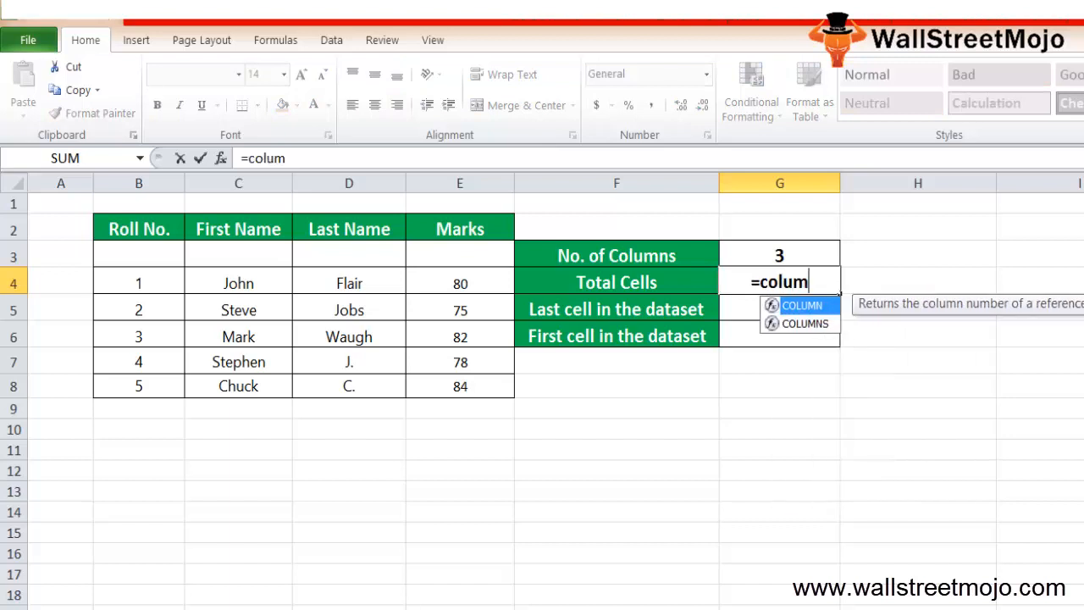
key(Down)
key(Tab)
key(Left)
key(Left)
key(Left)
key(Left)
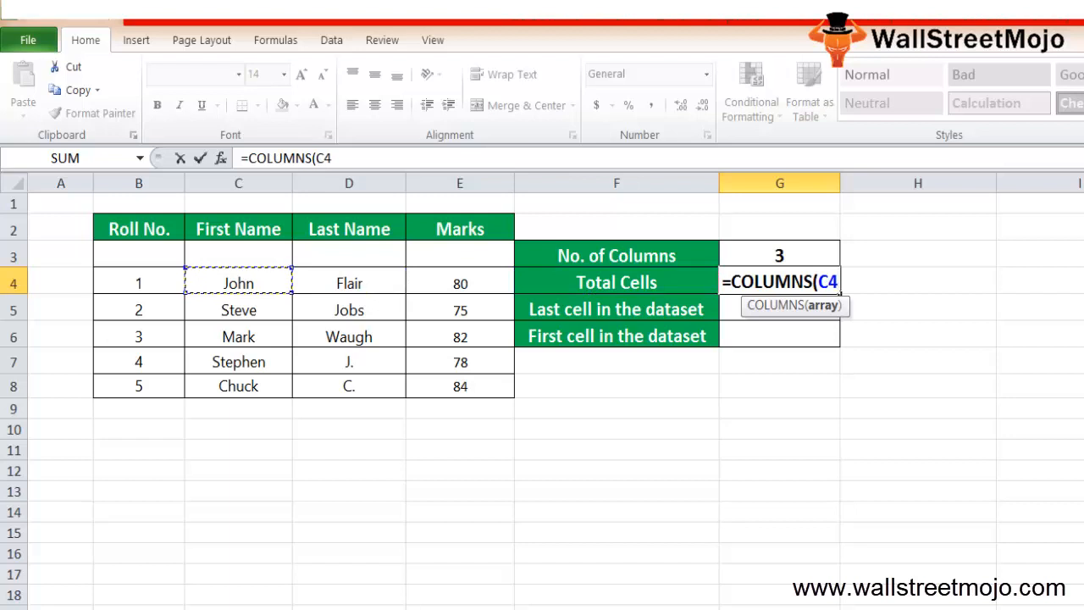
key(Left)
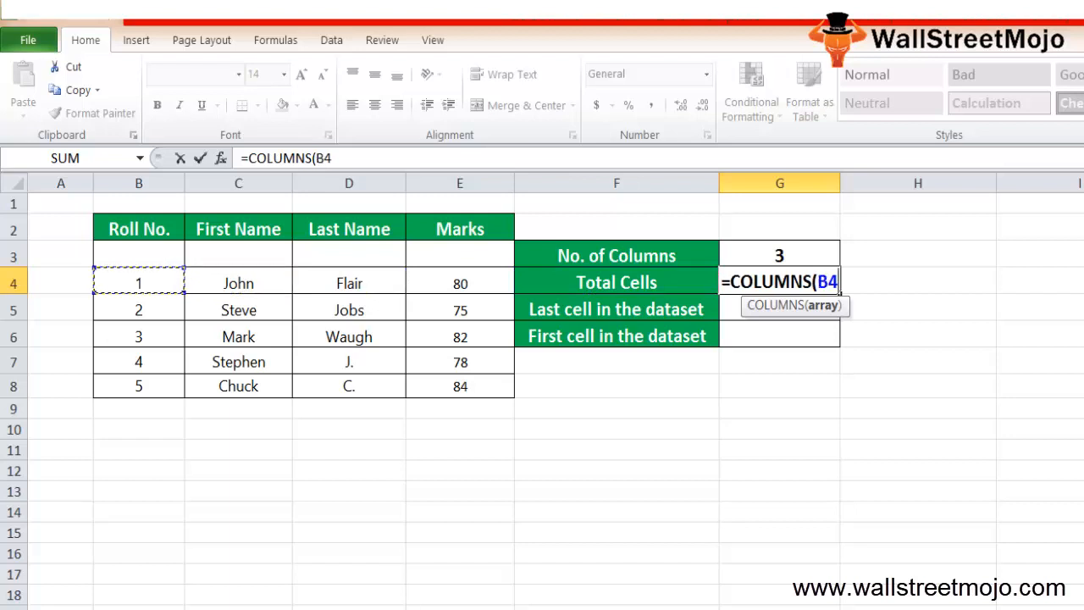
key(shift+Right)
key(shift+Right)
key(shift+Right)
key(ctrl+shift+Down)
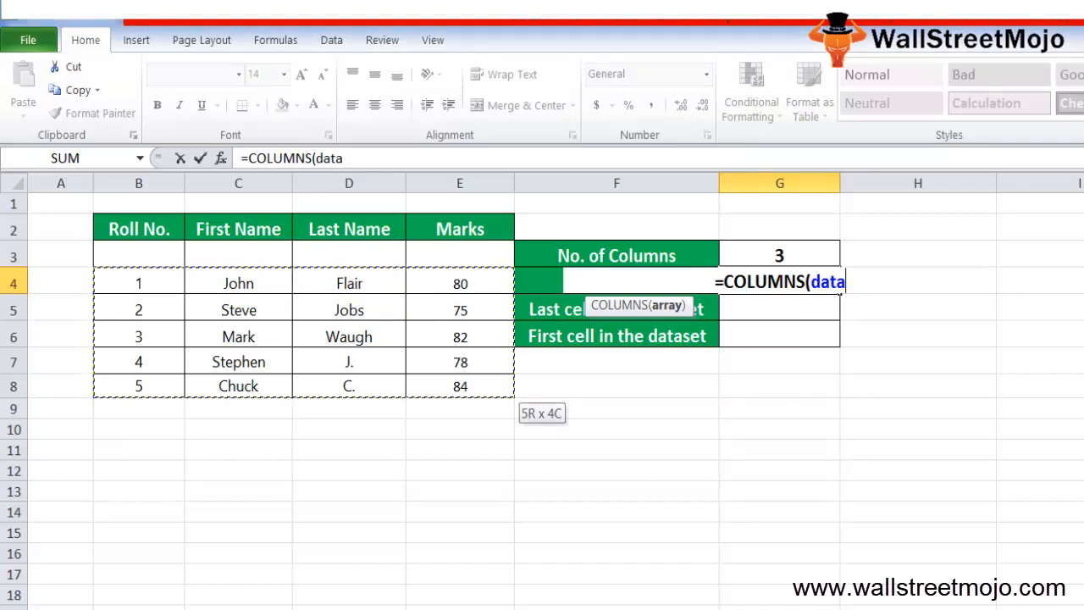
text())
key(Return)
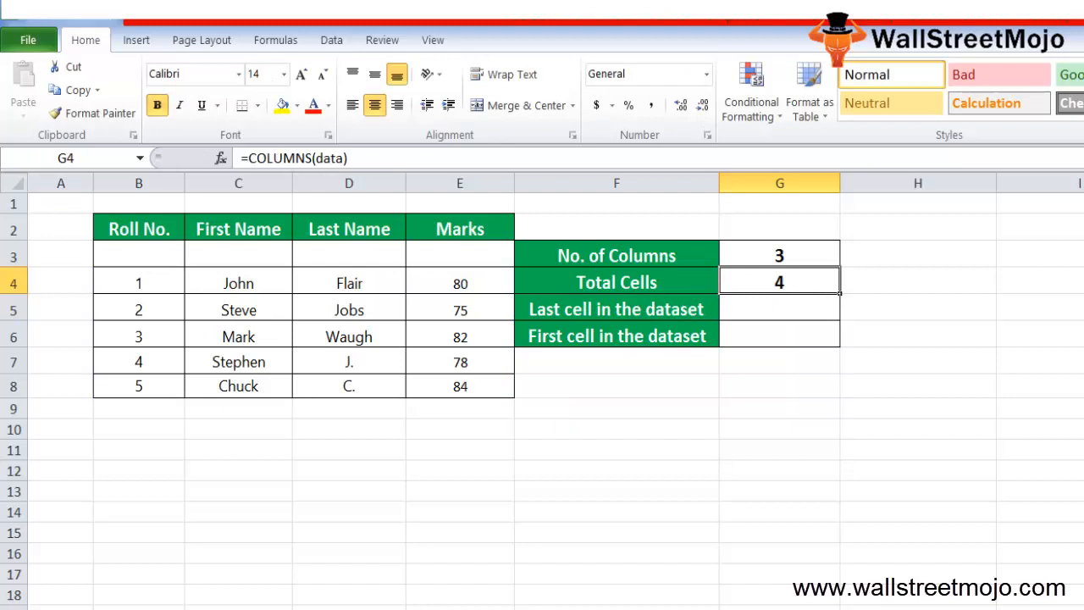
Step: Change the formula in cell G4 to =COLUMNS(C4:E7)
text(=COLUMNS(d)
key(BackSpace)
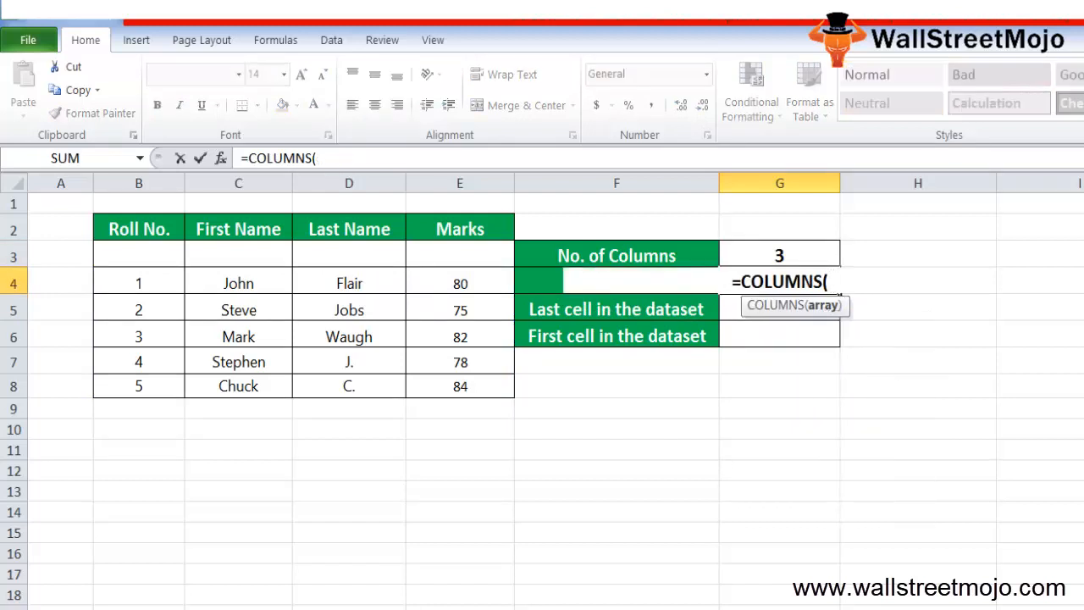
drag(239, 284, 460, 362)
text())
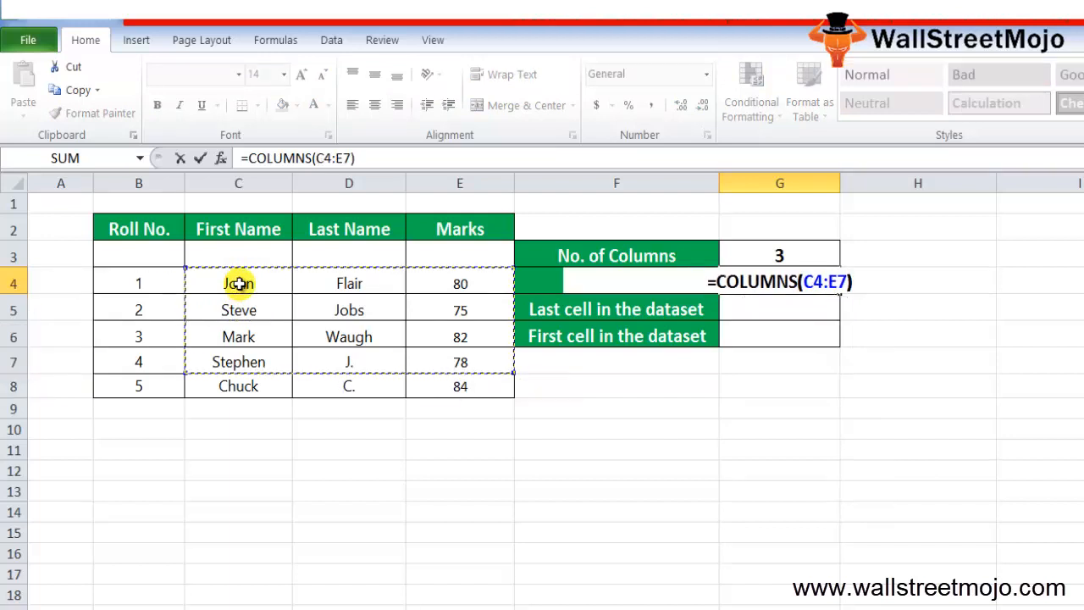
click(200, 158)
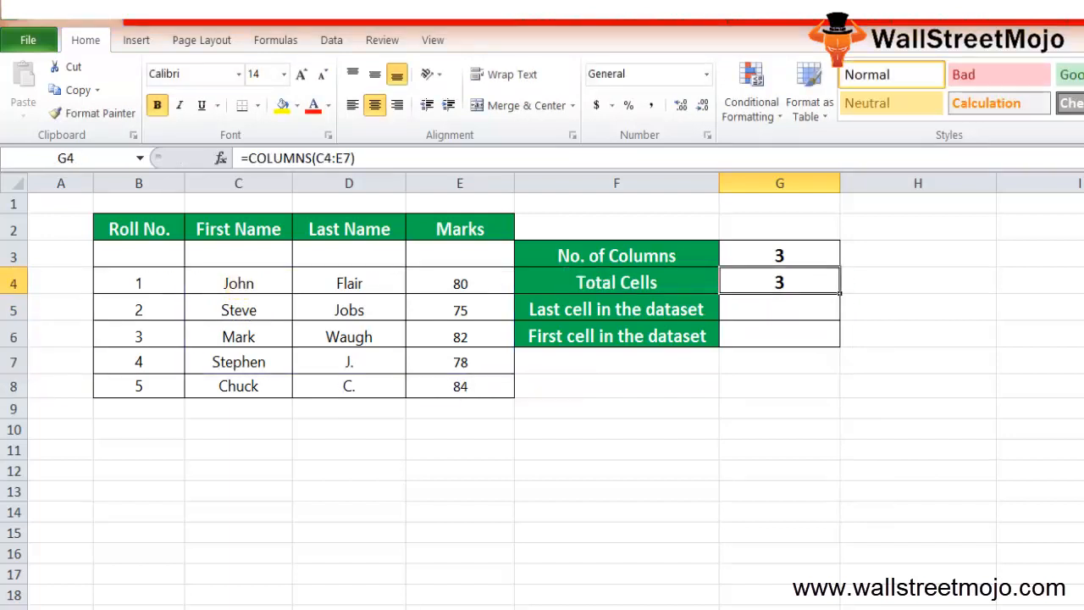
Step: Restart the Total Cells formula in G4 with COLUMNS over B4:E8 (data) multiplied by the ROWS function
text(=sum)
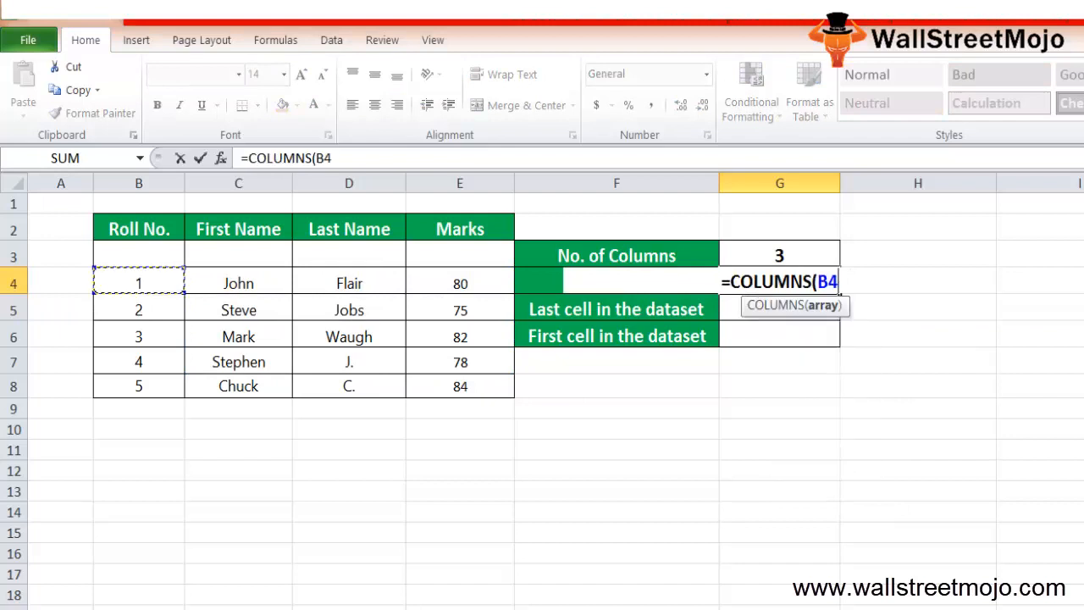
drag(139, 284, 460, 387)
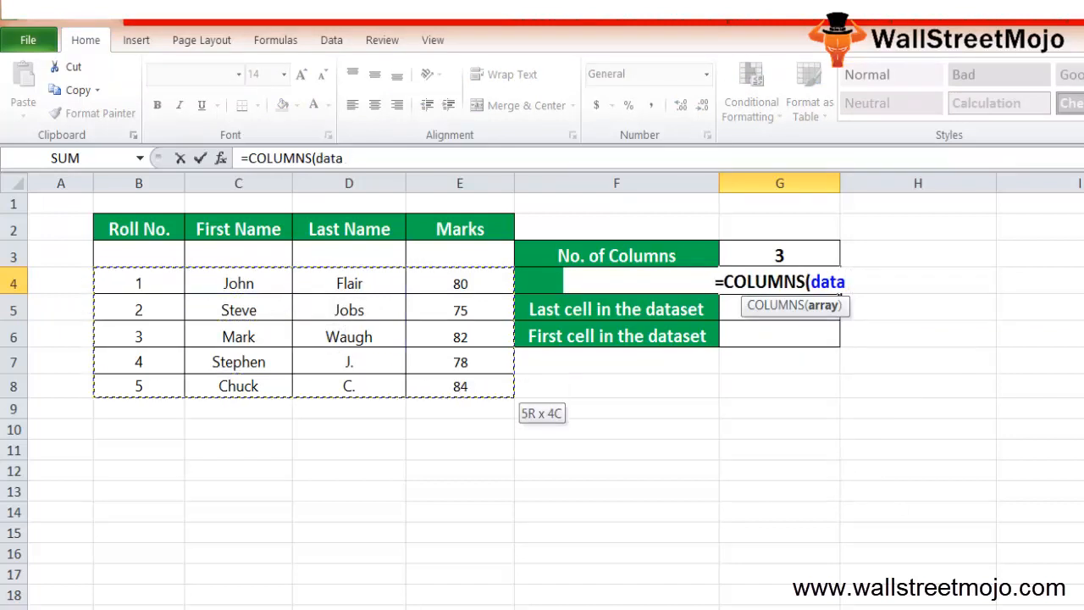
text())
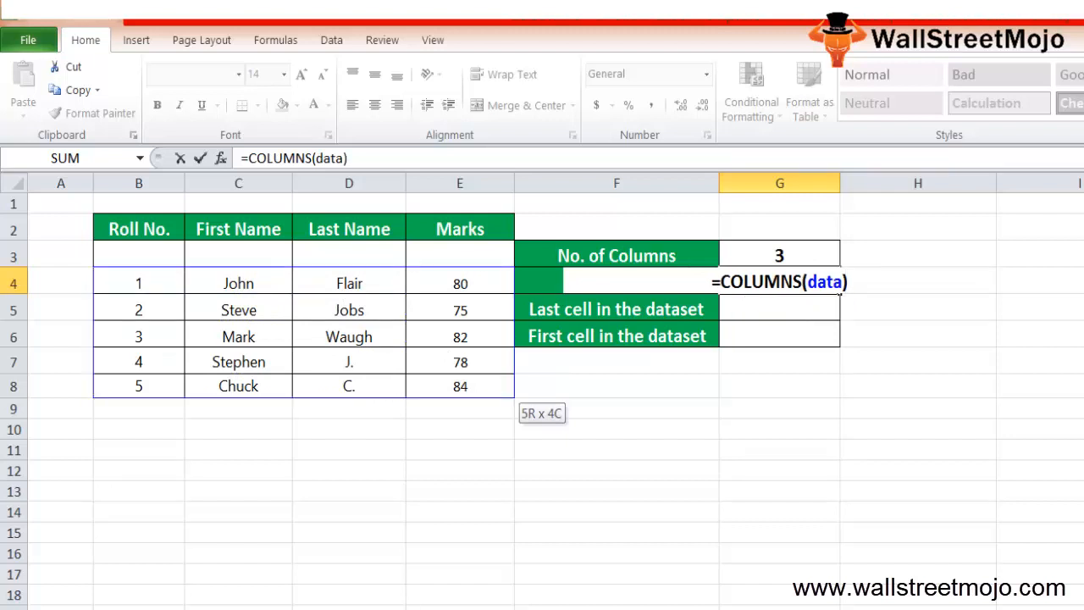
text(*ro)
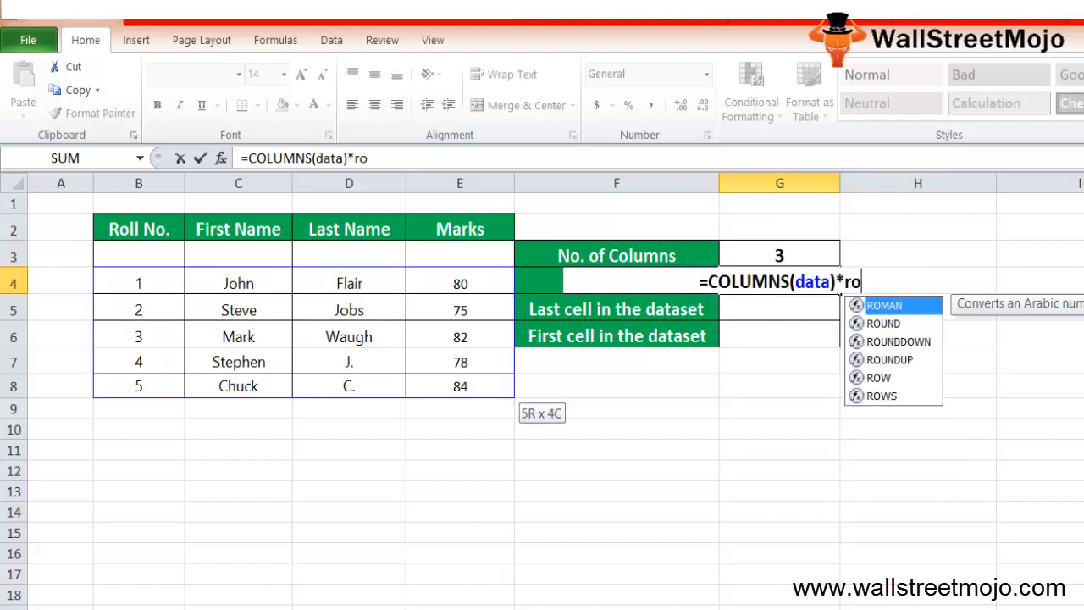
text(ws)
key(Tab)
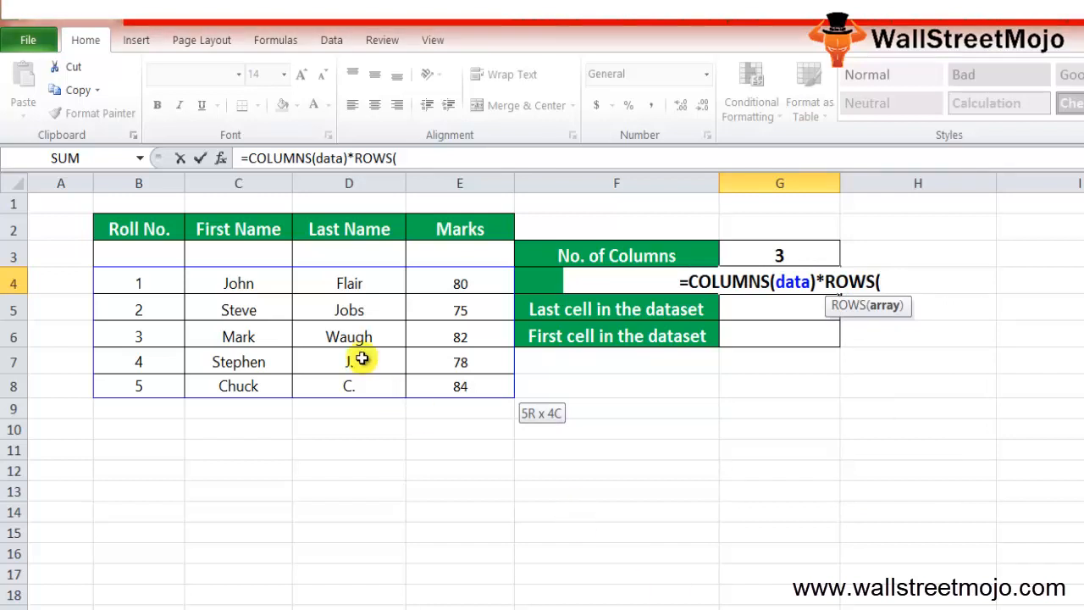
Step: Use B4:E8 as the ROWS array and complete the formula =COLUMNS(data)*ROWS(data) in cell G4
click(146, 283)
key(shift+Right)
key(shift+Right)
key(shift+Right)
key(shift+Down)
key(shift+Down)
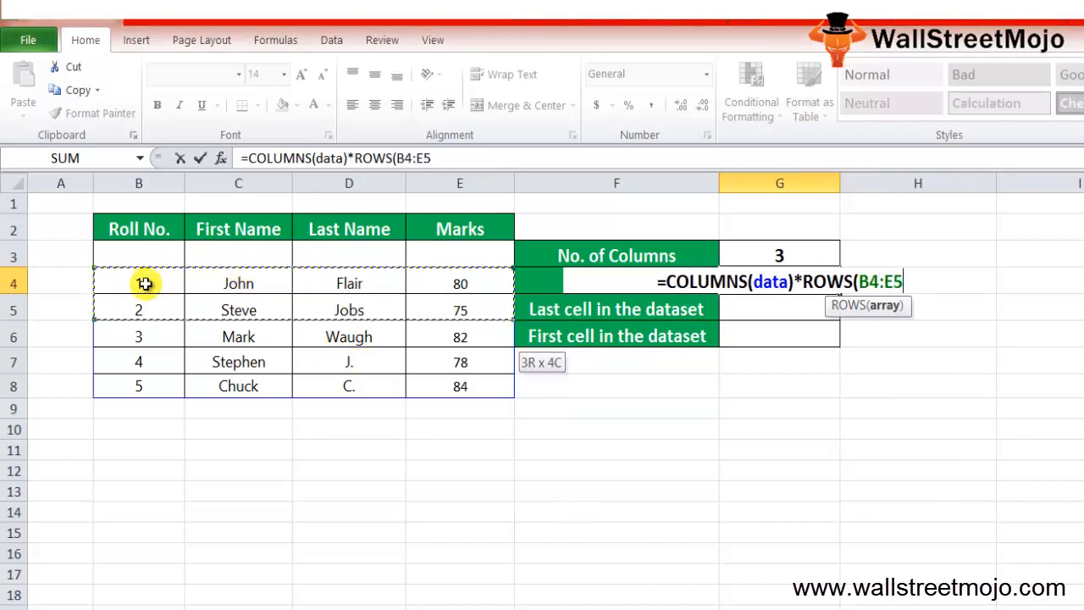
key(shift+Down)
key(shift+Down)
key(shift+Down)
key(ctrl+Return)
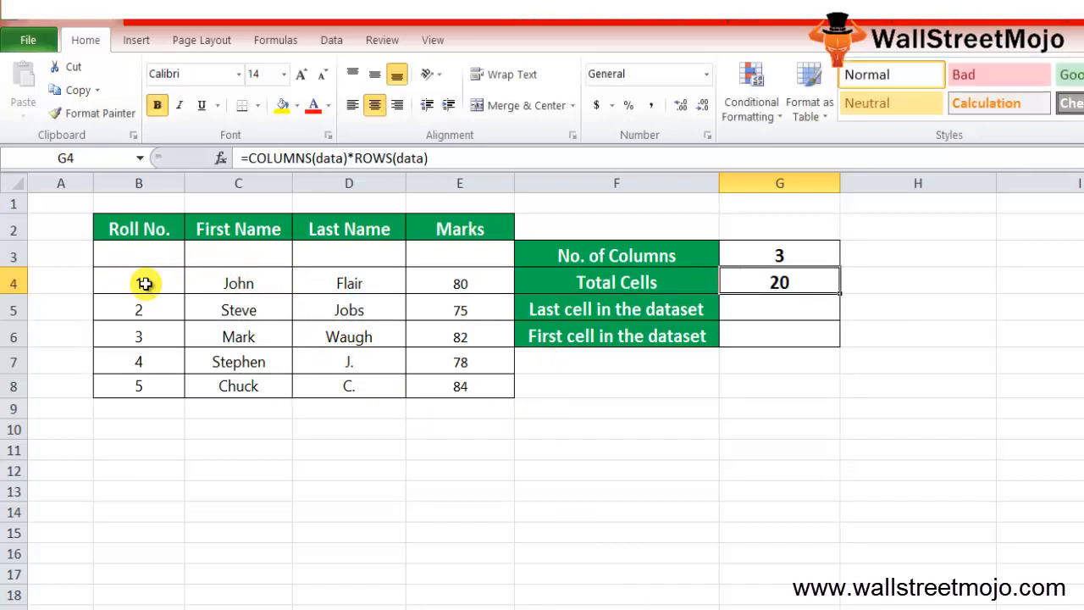
Step: Examine the dataset range B4:E8 that the Total Cells formula counts, including the Last Name column down to row 9
key(Left)
key(Left)
key(Left)
key(Left)
key(Left)
key(shift+Down)
key(shift+Down)
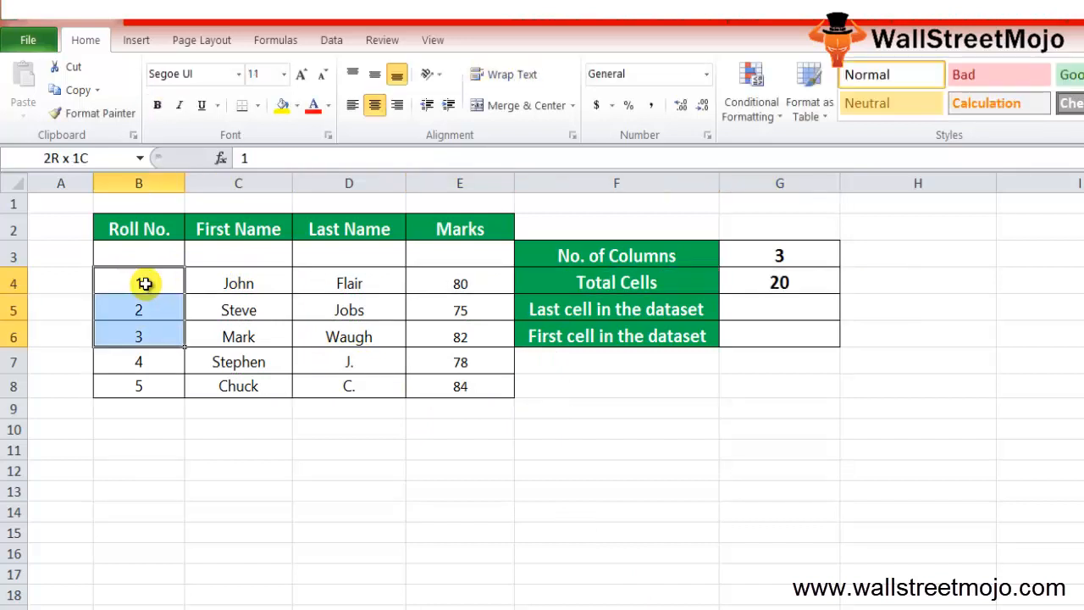
key(shift+Down)
key(shift+Down)
key(shift+Right)
key(shift+Right)
key(shift+Right)
key(Down)
key(Right)
key(Right)
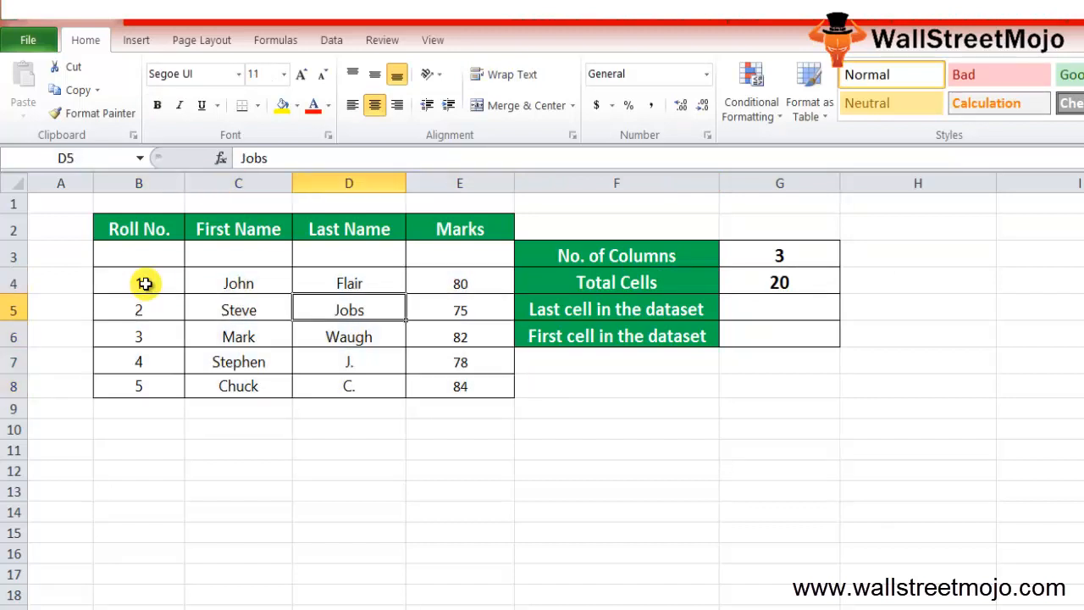
key(Down)
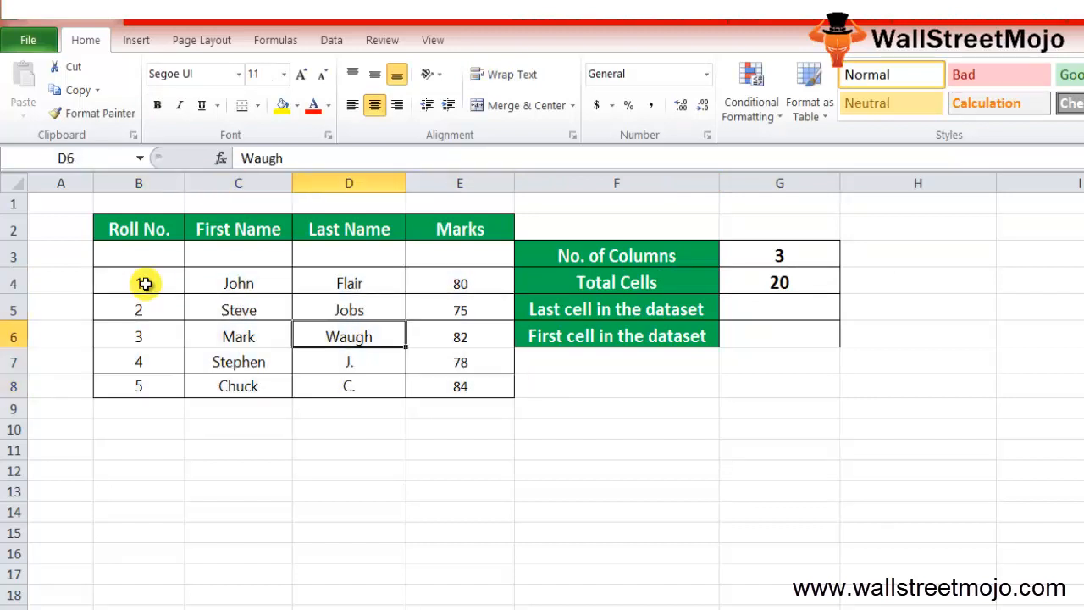
key(Down)
key(Down)
key(Down)
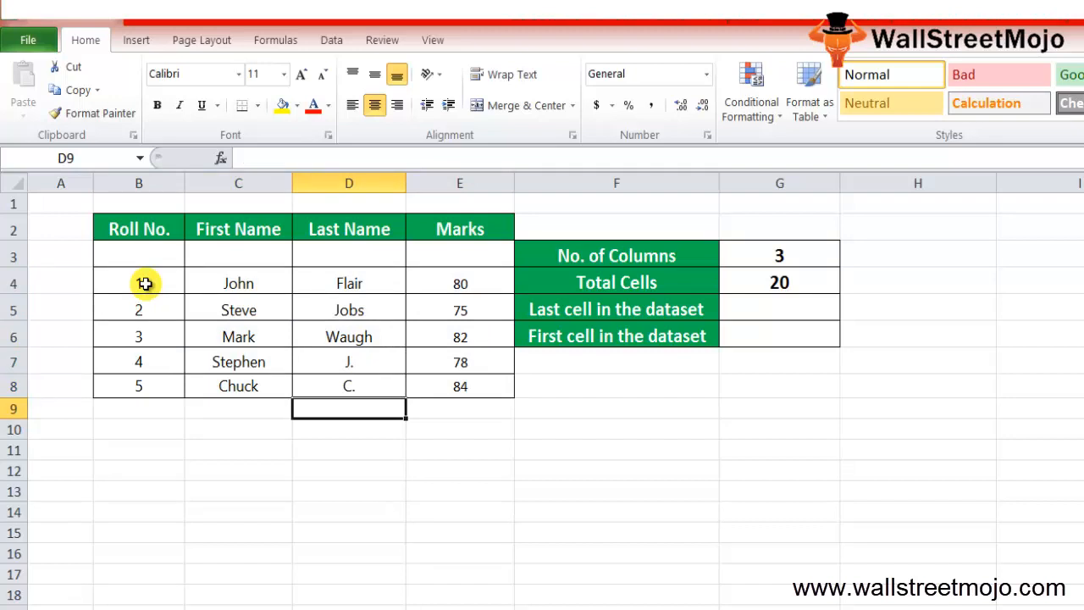
key(Up)
key(Up)
key(Up)
key(Up)
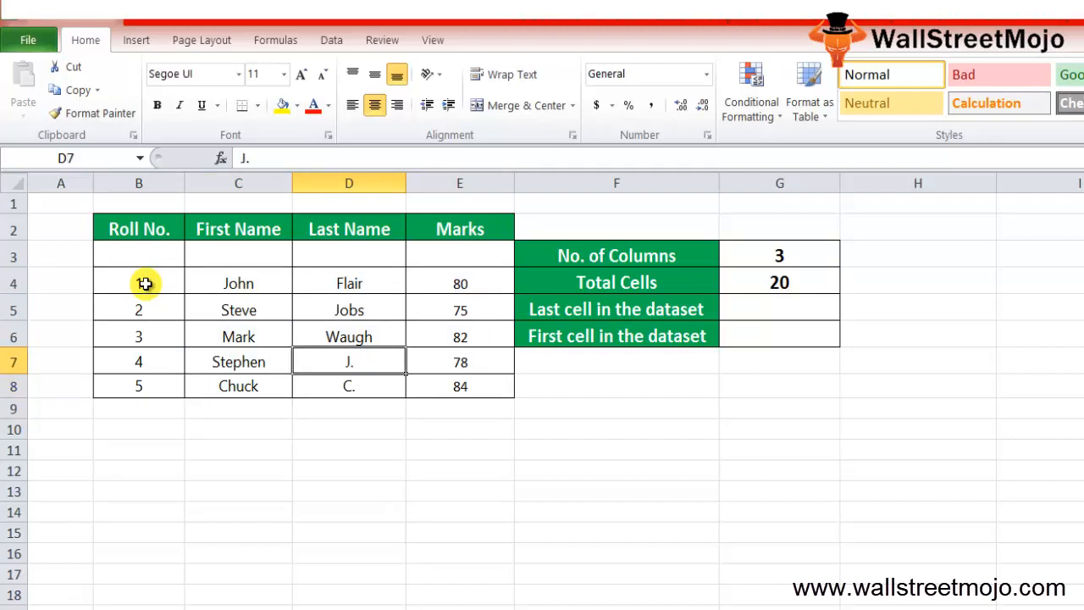
key(Right)
key(Right)
key(Right)
key(Down)
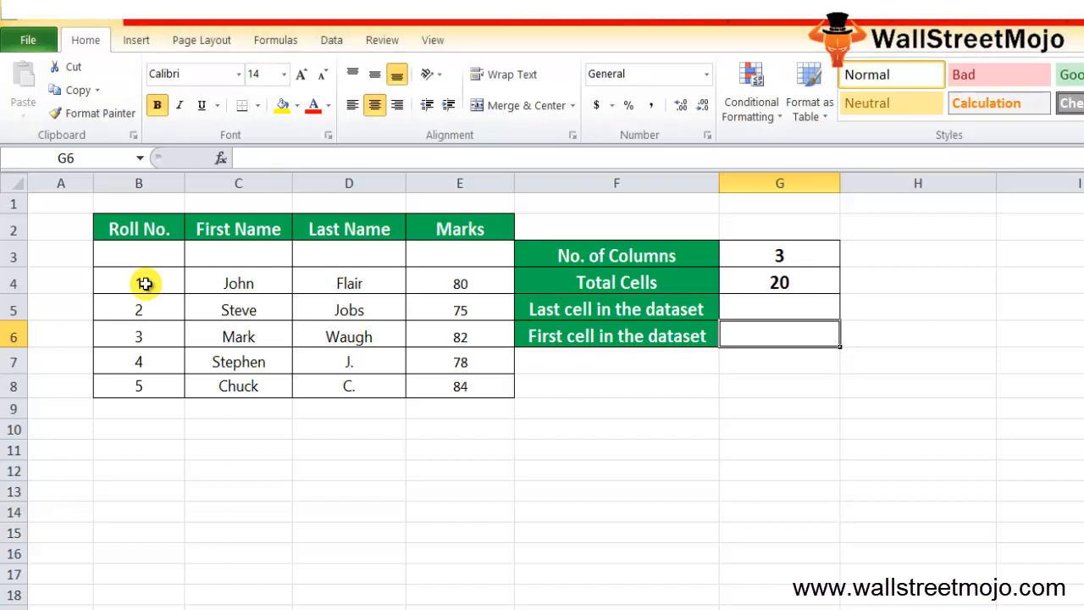
Step: Select the student data range B4:E8, view the New Name dialog for it, and close the dialog without defining a name
key(Left)
key(Left)
key(Left)
key(Left)
key(Left)
key(Up)
key(Up)
key(shift+Right)
key(shift+Right)
key(shift+Right)
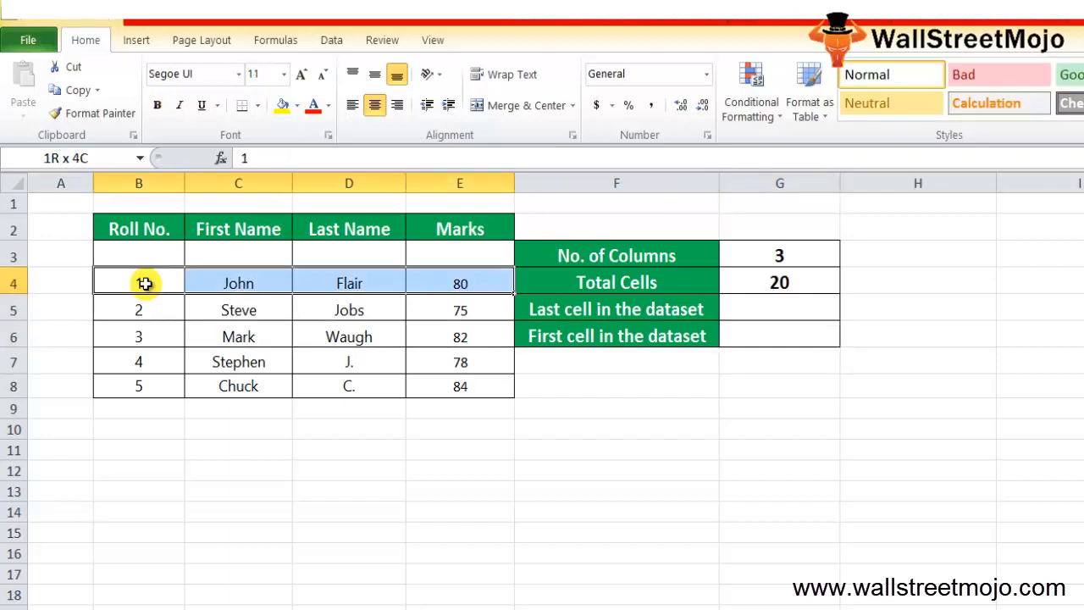
key(shift+Down)
key(shift+Down)
key(shift+Down)
key(shift+Down)
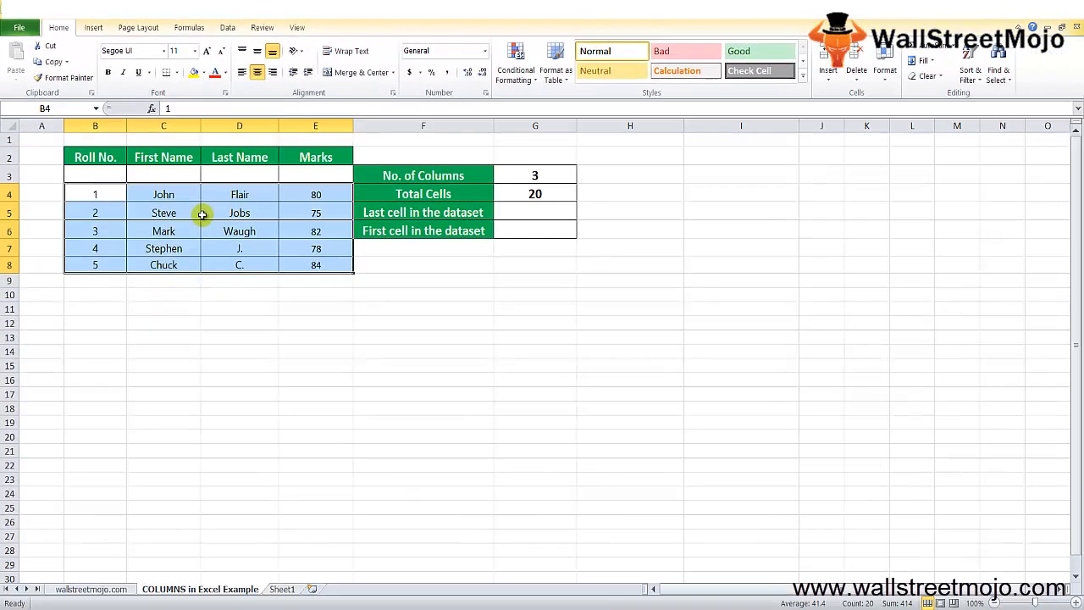
right_click(202, 216)
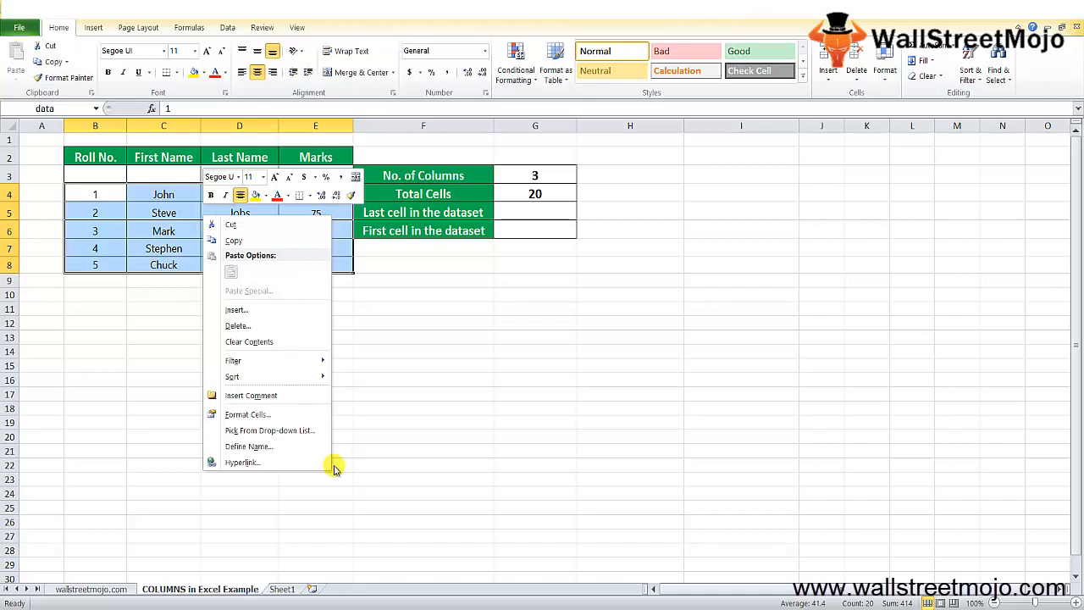
click(256, 446)
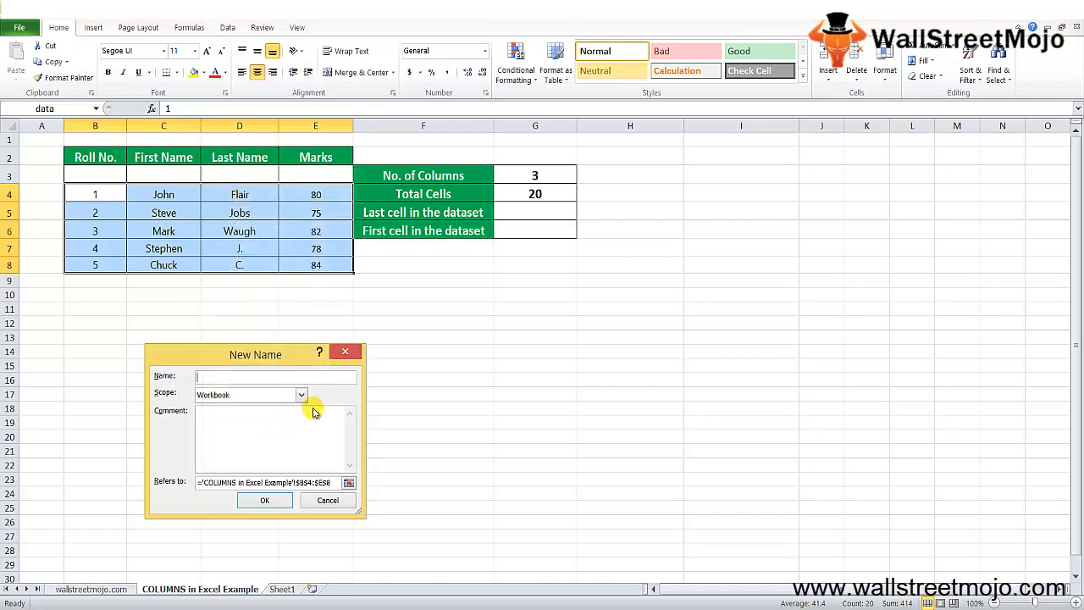
click(357, 352)
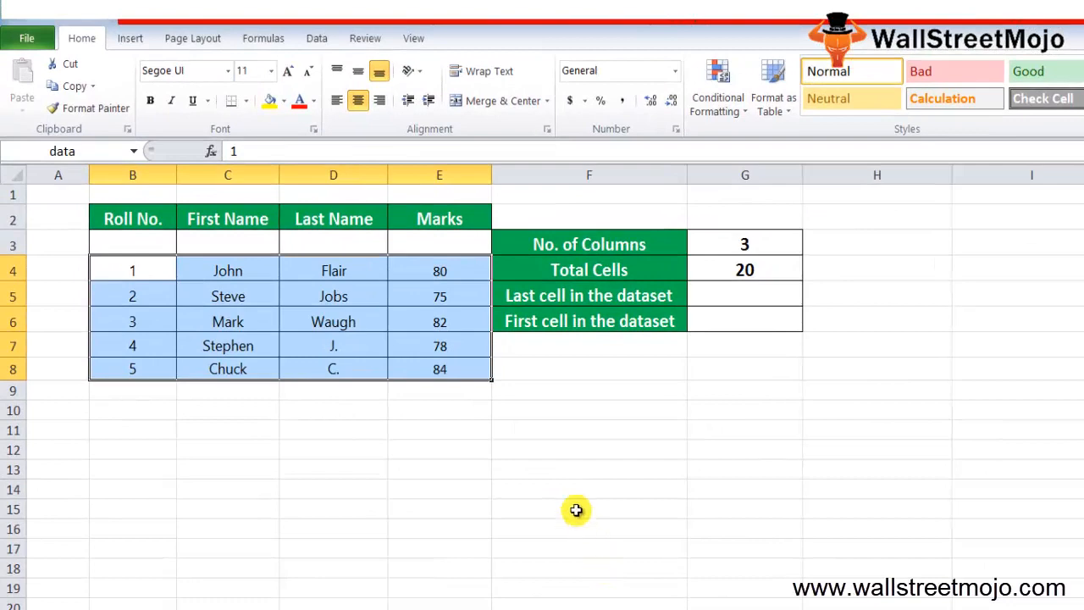
Step: Examine the empty result cells G5 and G6 for the last and first cell, and the first data row of the student dataset
click(712, 300)
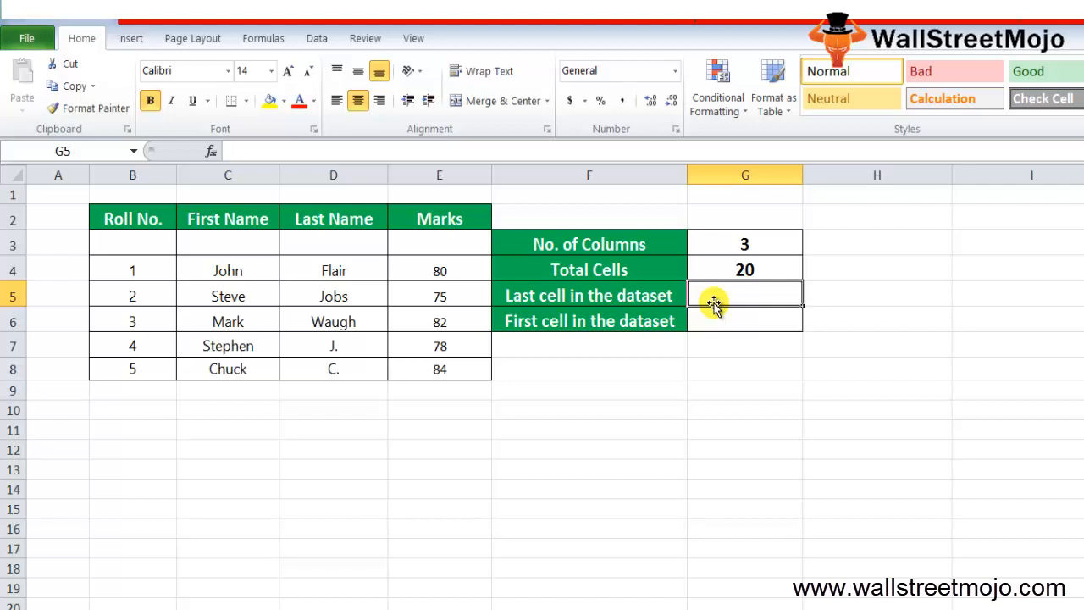
key(Return)
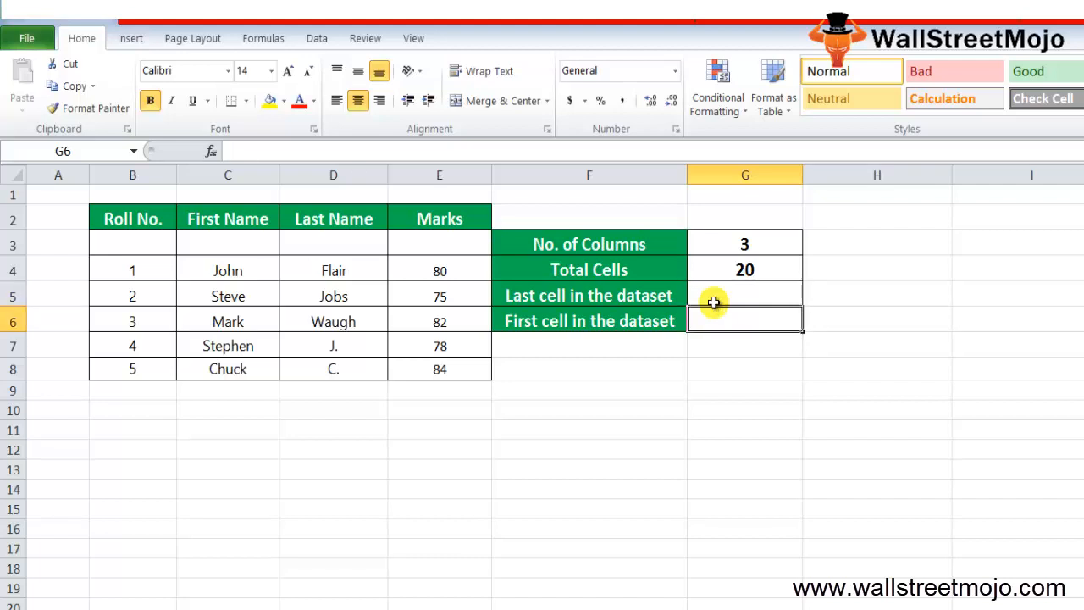
key(Left)
key(Left)
key(Left)
key(Left)
key(Left)
key(Up)
key(Up)
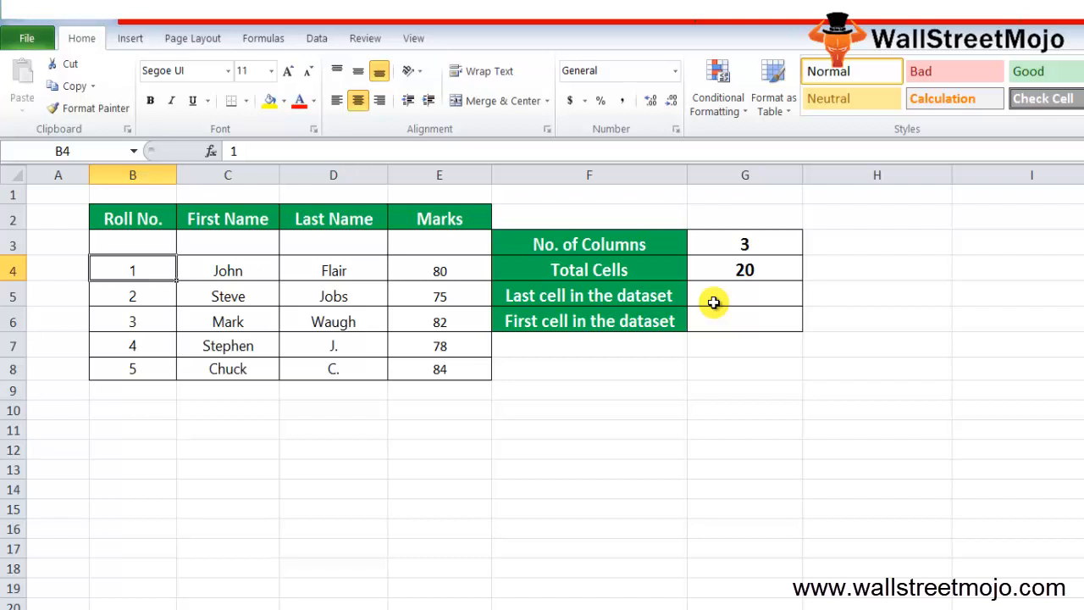
key(Right)
key(Right)
key(Left)
key(Left)
key(Right)
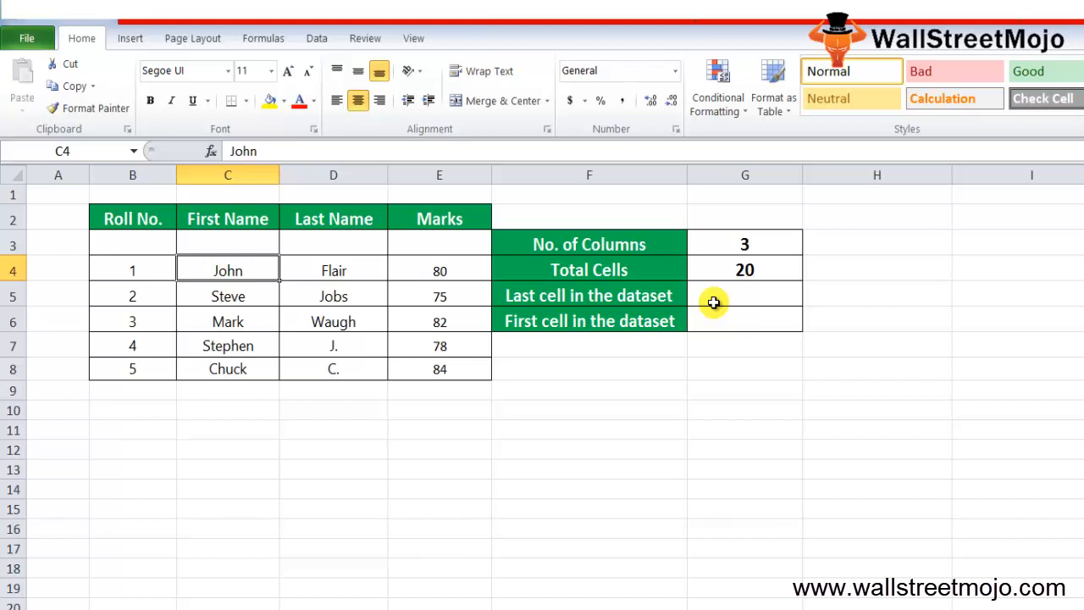
key(Right)
key(Right)
key(Down)
key(Down)
key(Down)
key(Right)
key(Right)
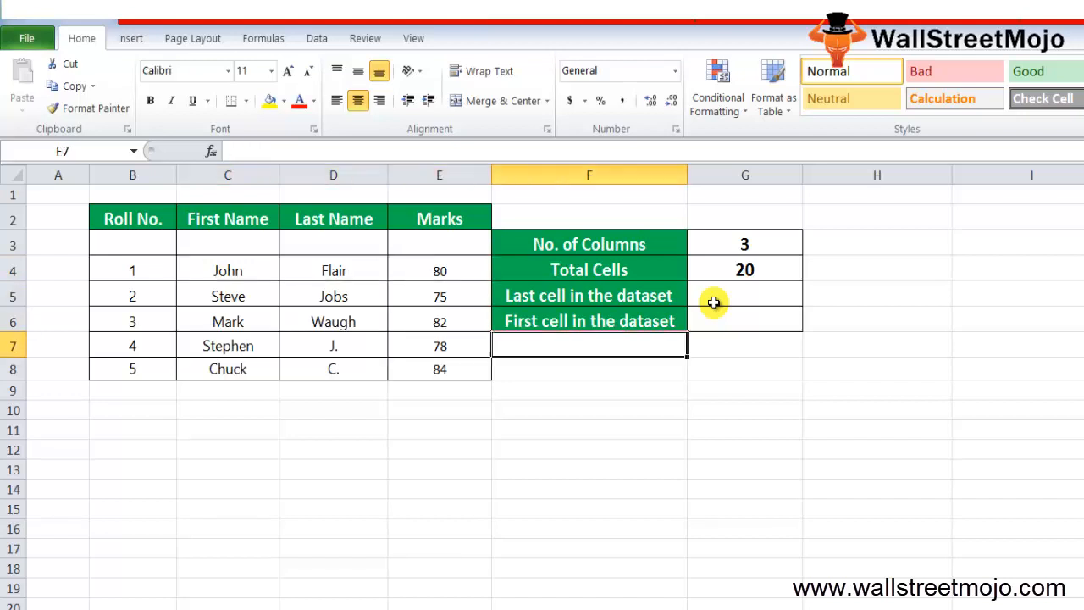
key(Up)
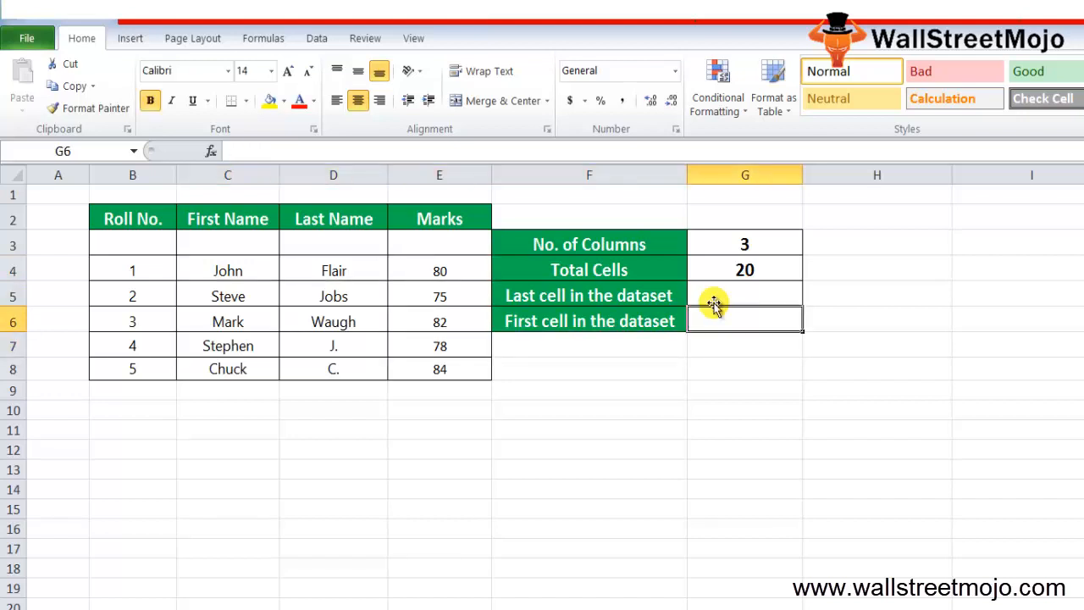
Step: On Sheet1, enter the note "Single cell address or a range of cells" in cell B18
key(Down)
key(Down)
key(ctrl+Page_Up)
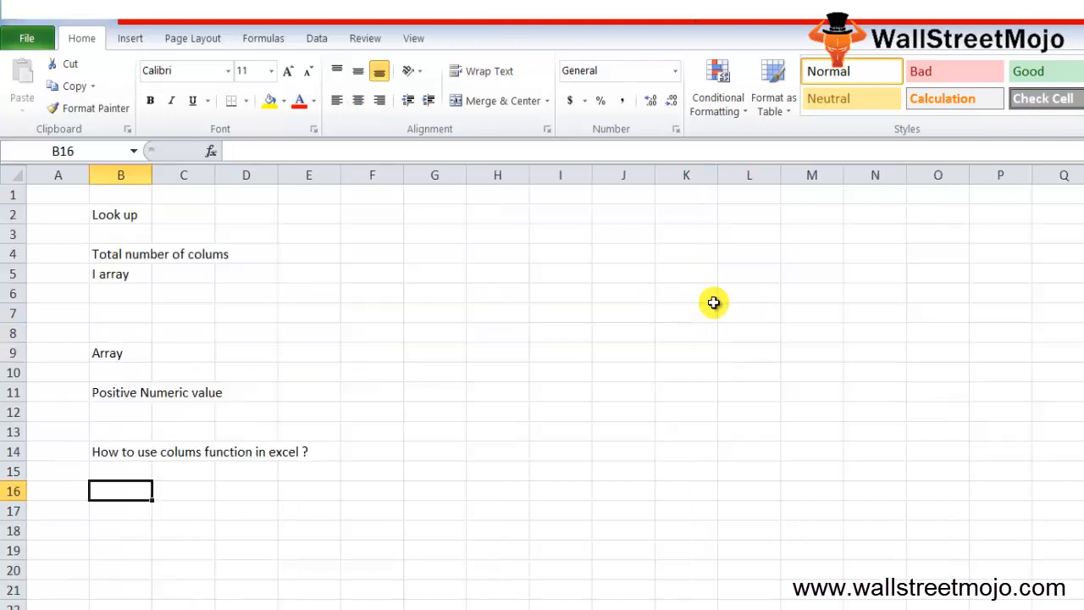
key(Down)
key(Down)
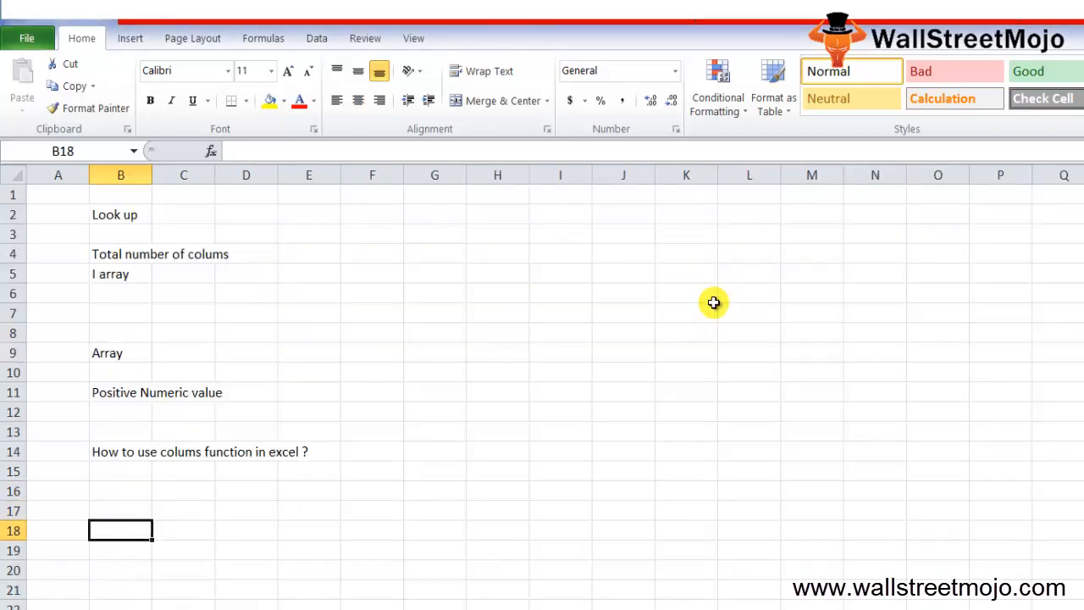
text(Single cel)
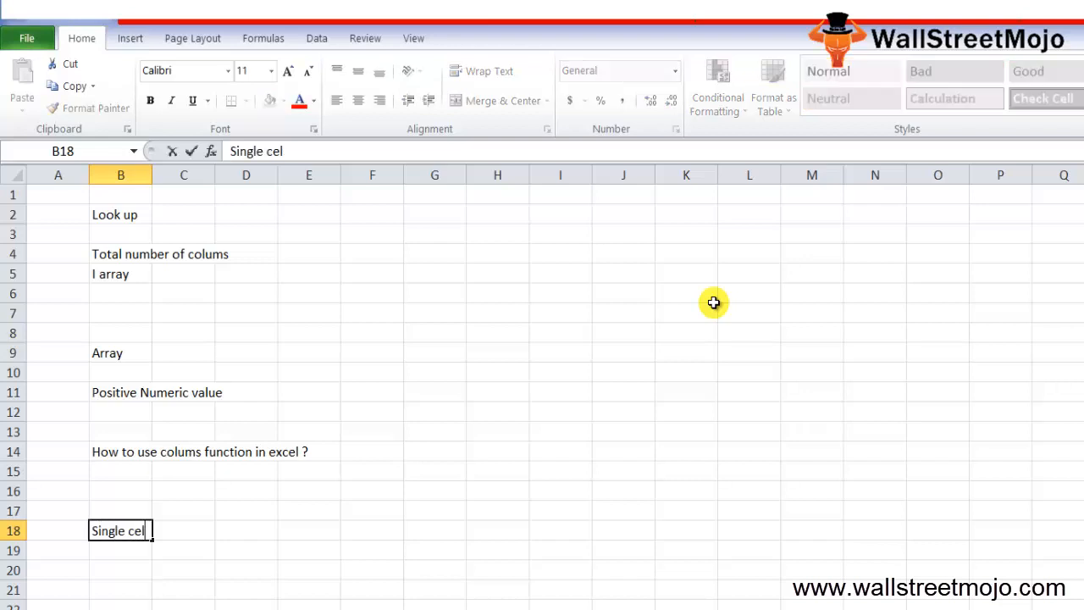
text(l address or a range on)
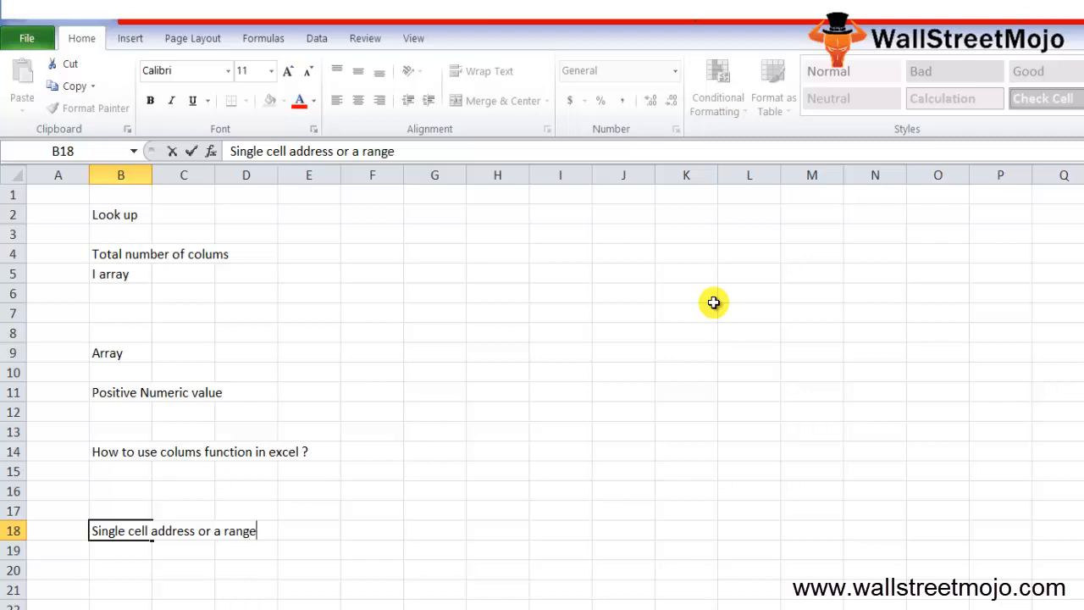
key(BackSpace)
key(BackSpace)
text(f cells)
key(Return)
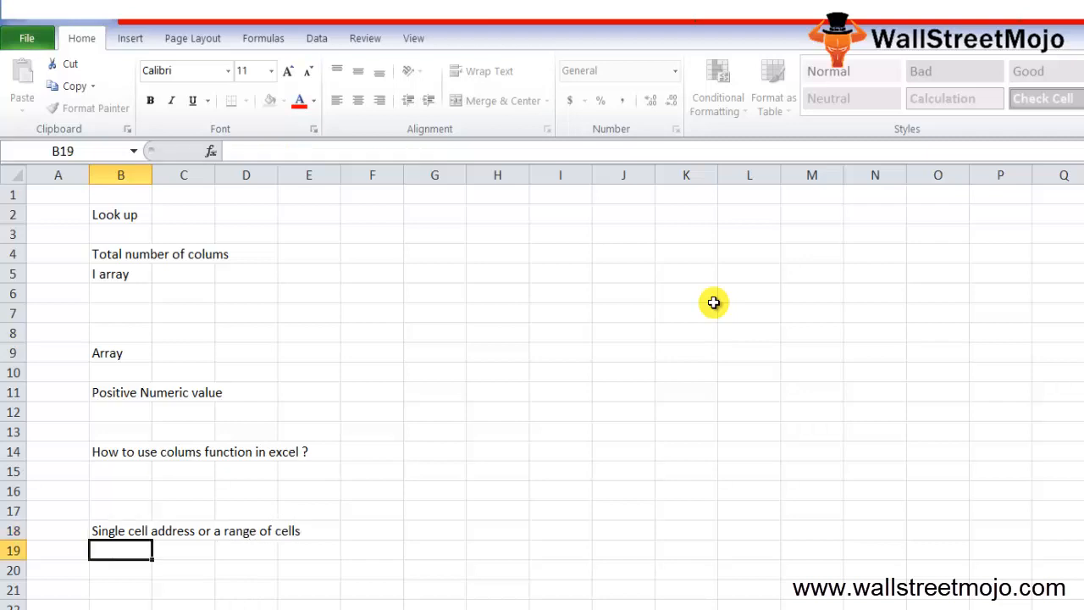
Step: Number the notes 1 and 2 in cells A18 and A19, and select cell B19
key(Return)
key(Up)
key(Left)
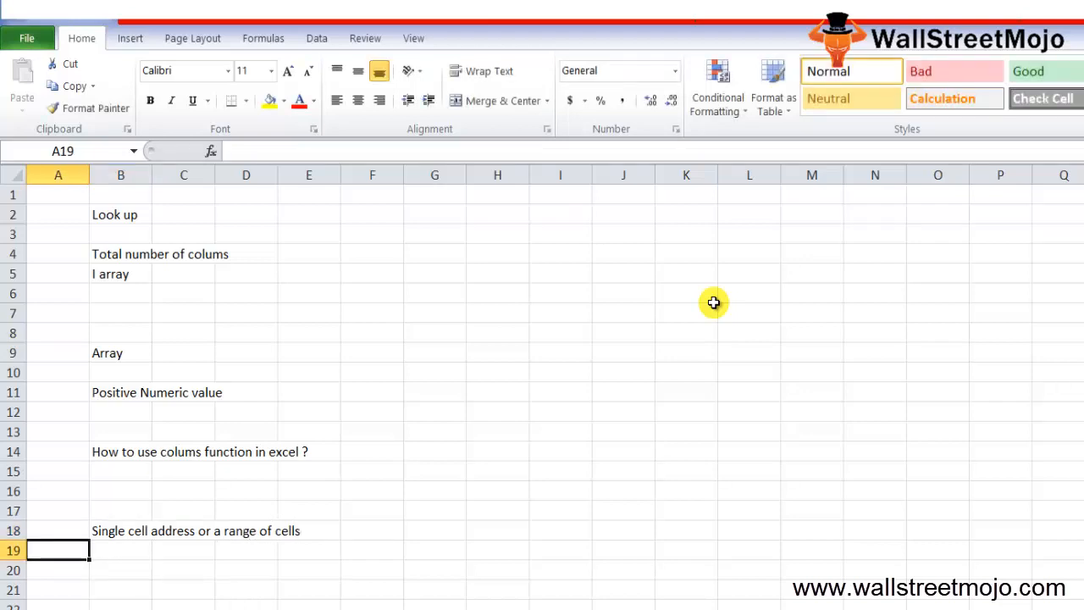
key(Up)
text(1)
key(Return)
text(2)
key(Return)
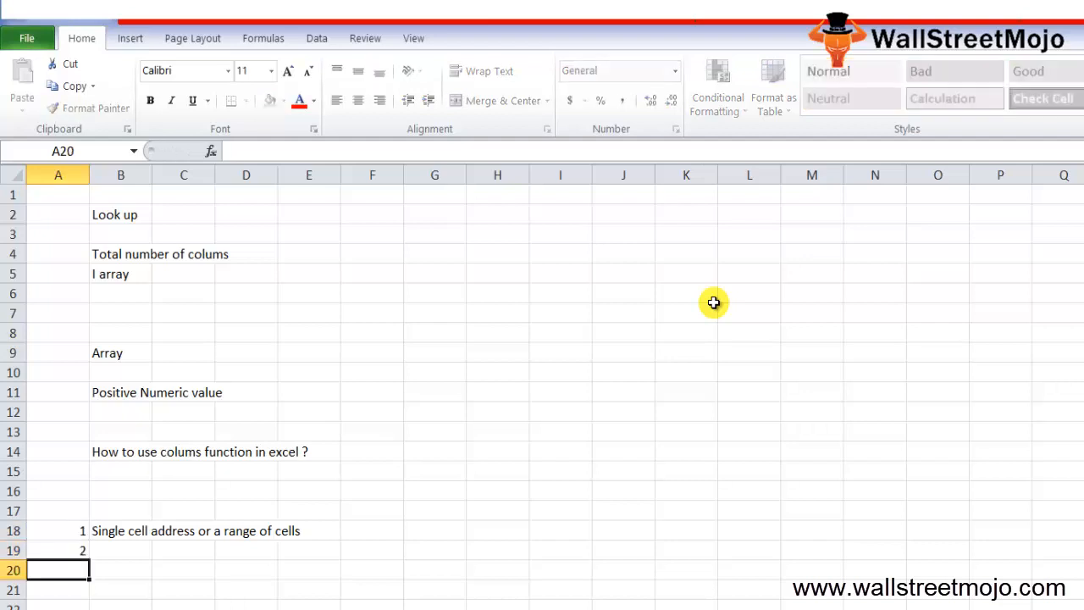
key(Up)
key(Right)
text(Colums)
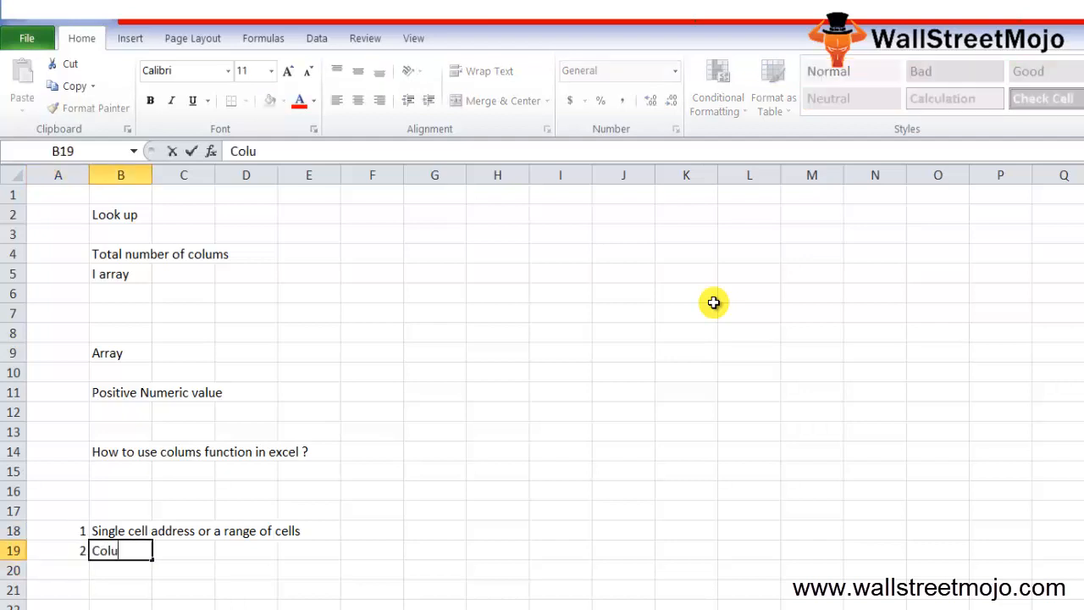
key(BackSpace)
key(BackSpace)
key(BackSpace)
key(BackSpace)
key(BackSpace)
key(BackSpace)
Step: Enter the note "Point to multiple refrences or cell address" in cell B19
text(Point to m)
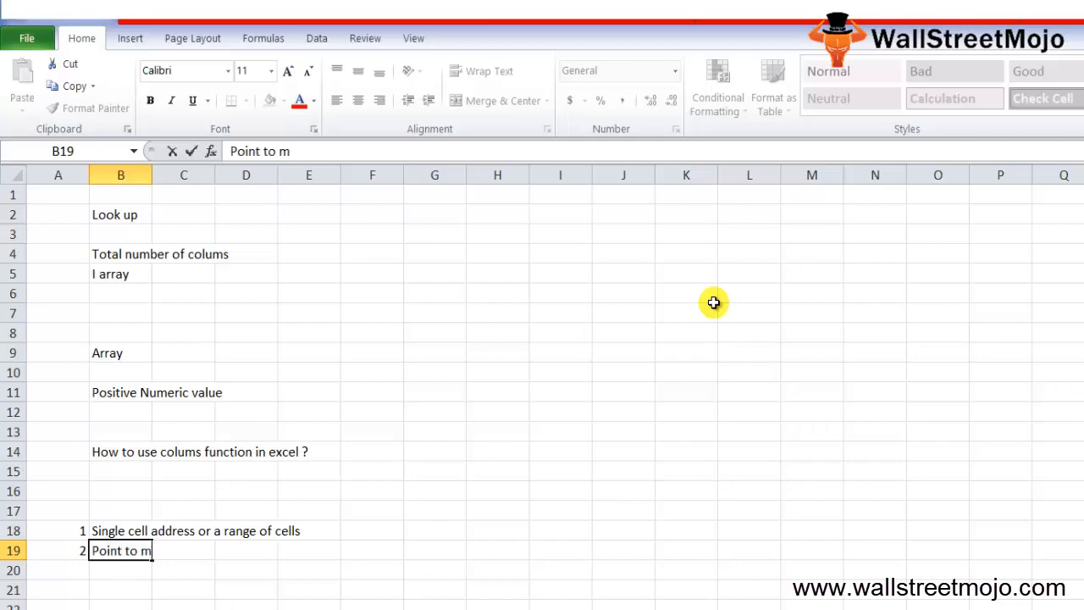
text(ultiple refr)
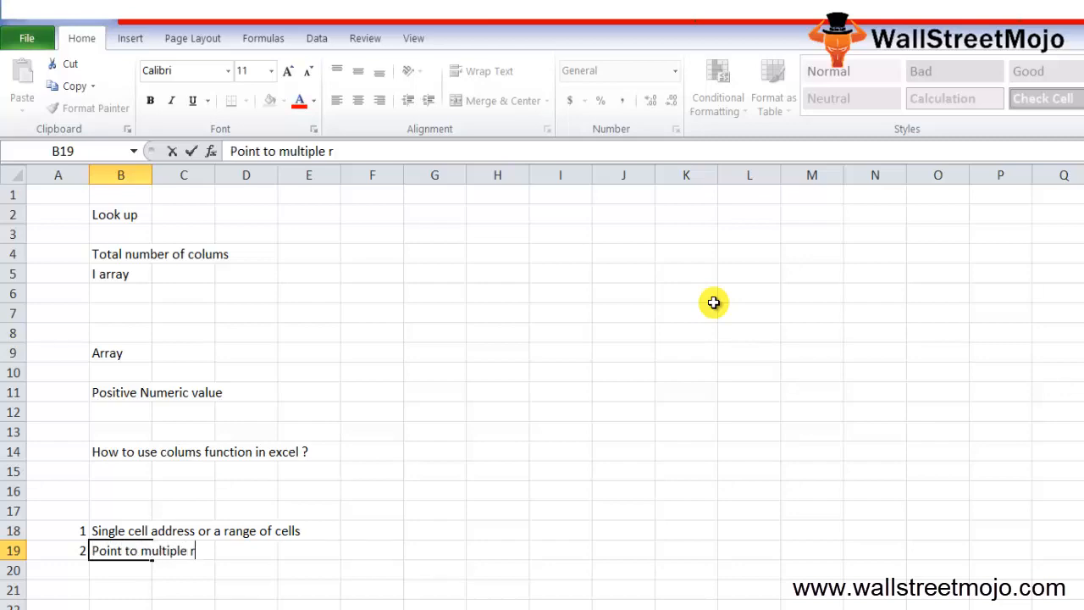
text(ences or)
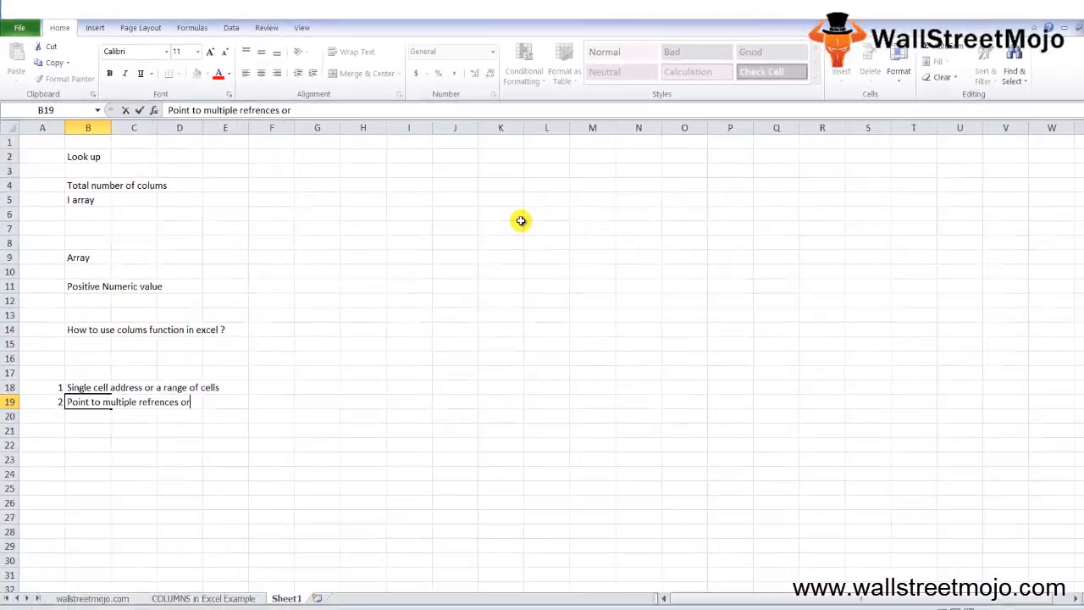
text( cell address)
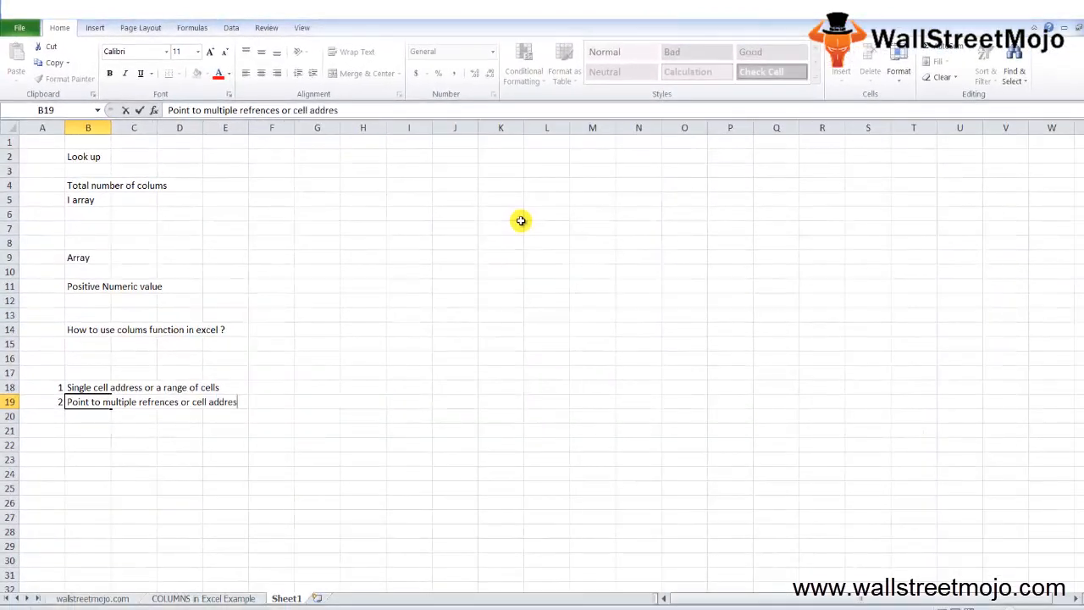
key(Return)
key(Return)
Step: Review the Total Cells formula in G4 on the COLUMNS in Excel Example sheet and return to Sheet1
key(ctrl+Page_Up)
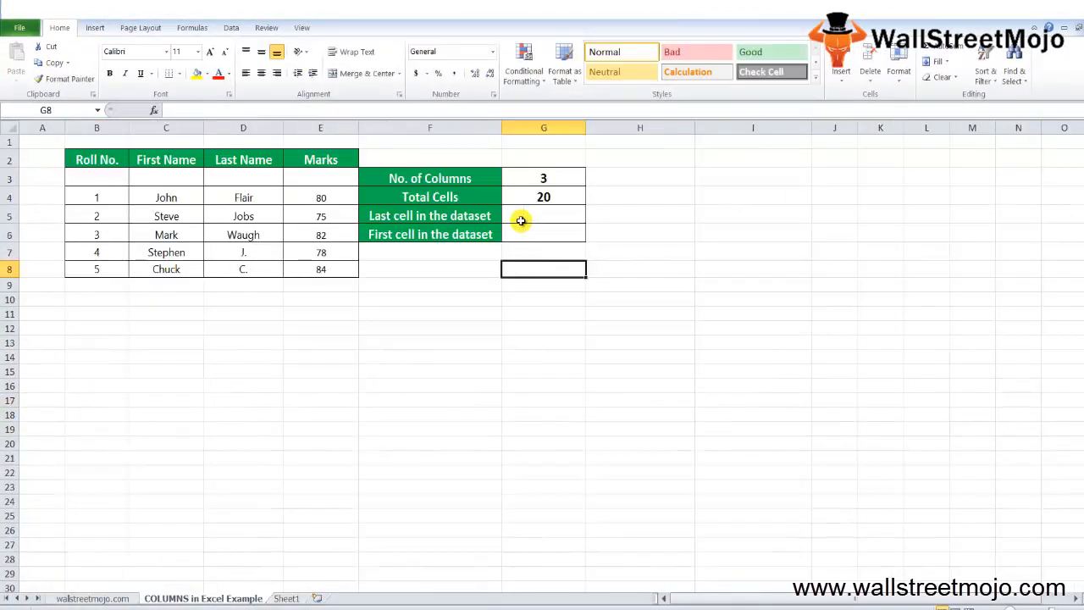
key(ctrl+Page_Up)
key(ctrl+Page_Down)
key(Up)
key(Up)
key(Up)
key(Up)
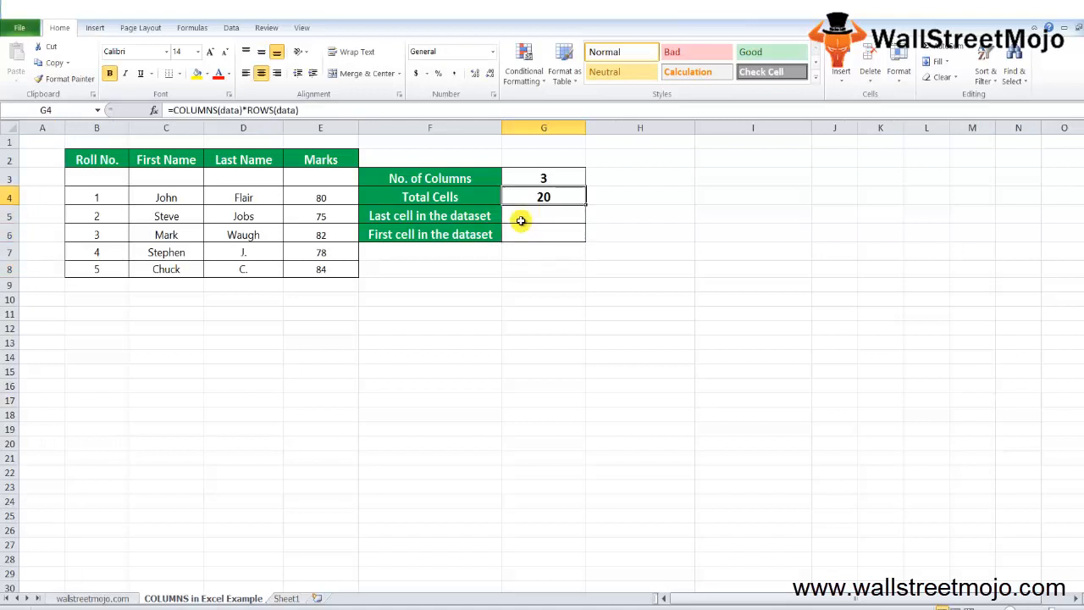
key(ctrl+Page_Down)
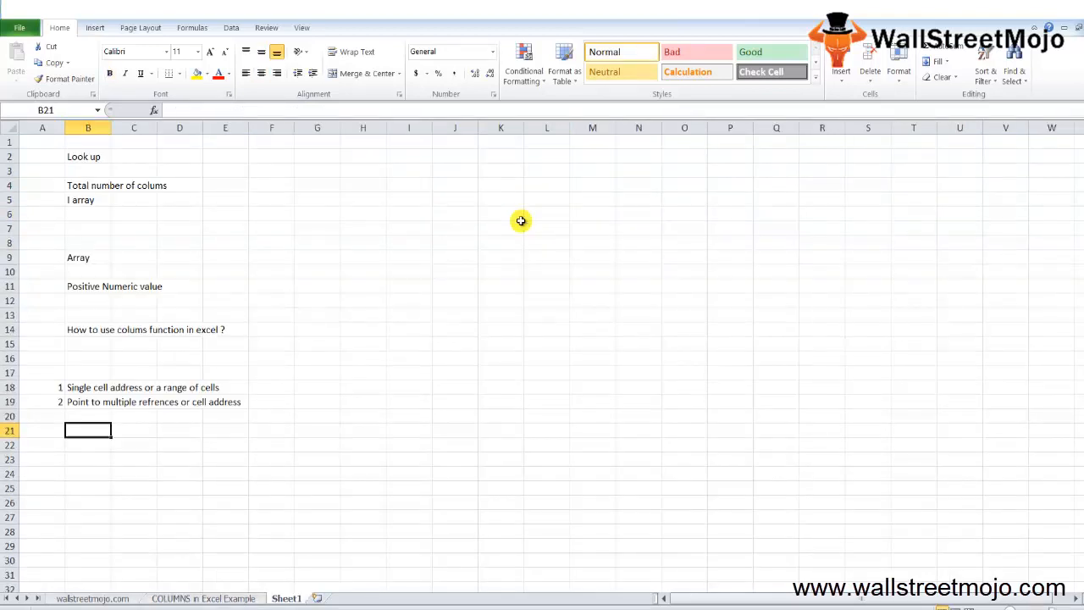